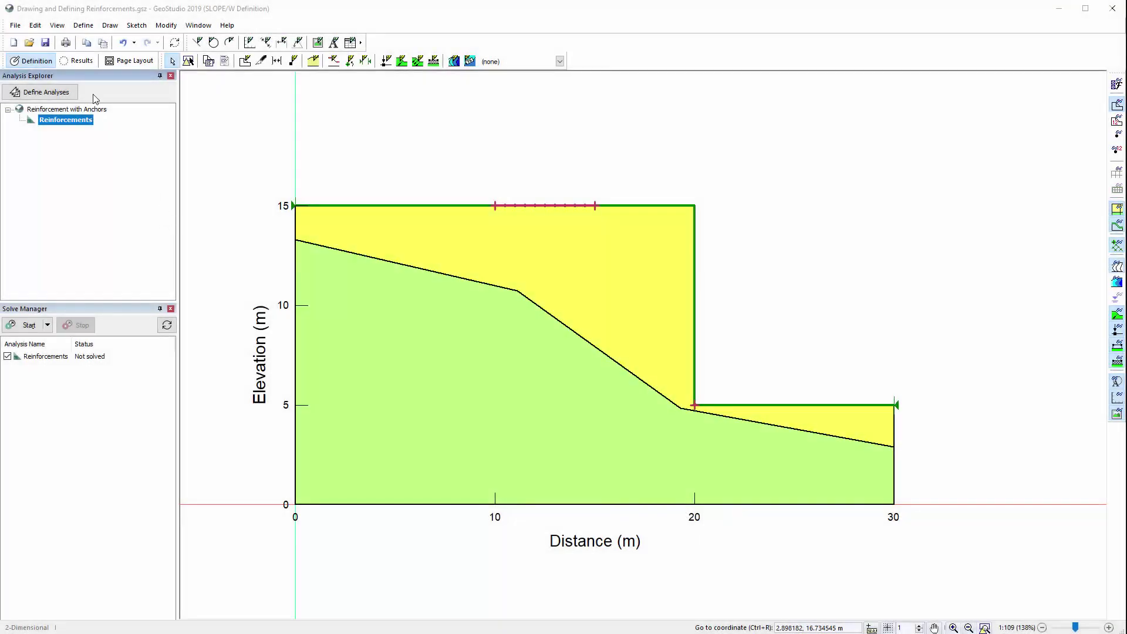
# Open the Define menu of the two-layer slope model to reach its definition options
pyautogui.click(87, 27)
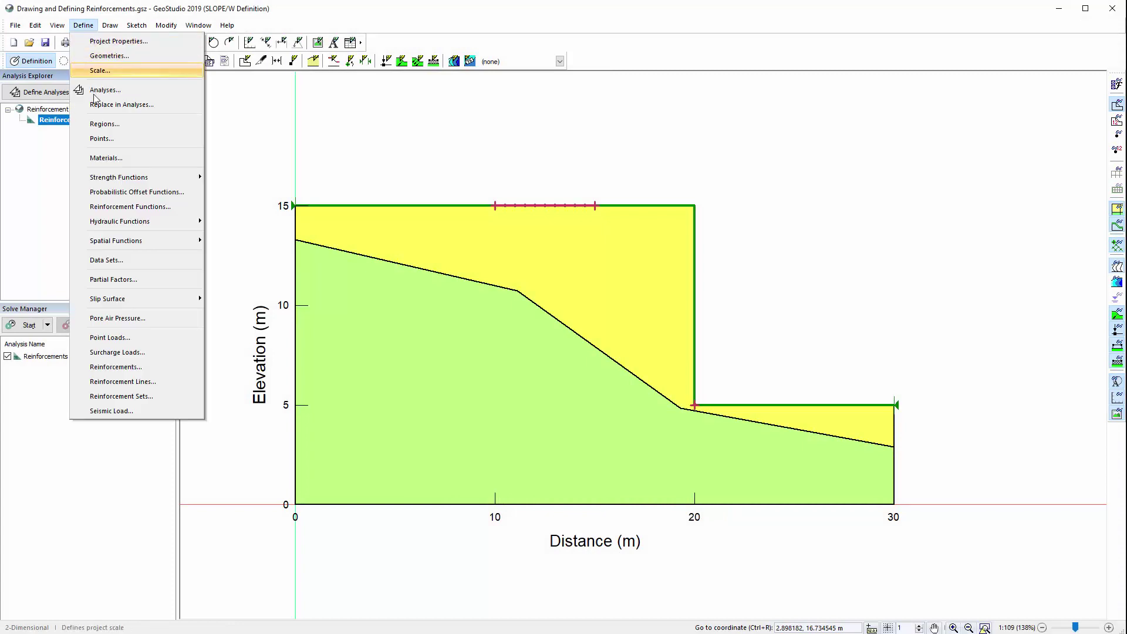
# Review the Anchor (3 m bond) and Anchor (2) (2 m bond) reinforcement properties
pyautogui.click(114, 369)
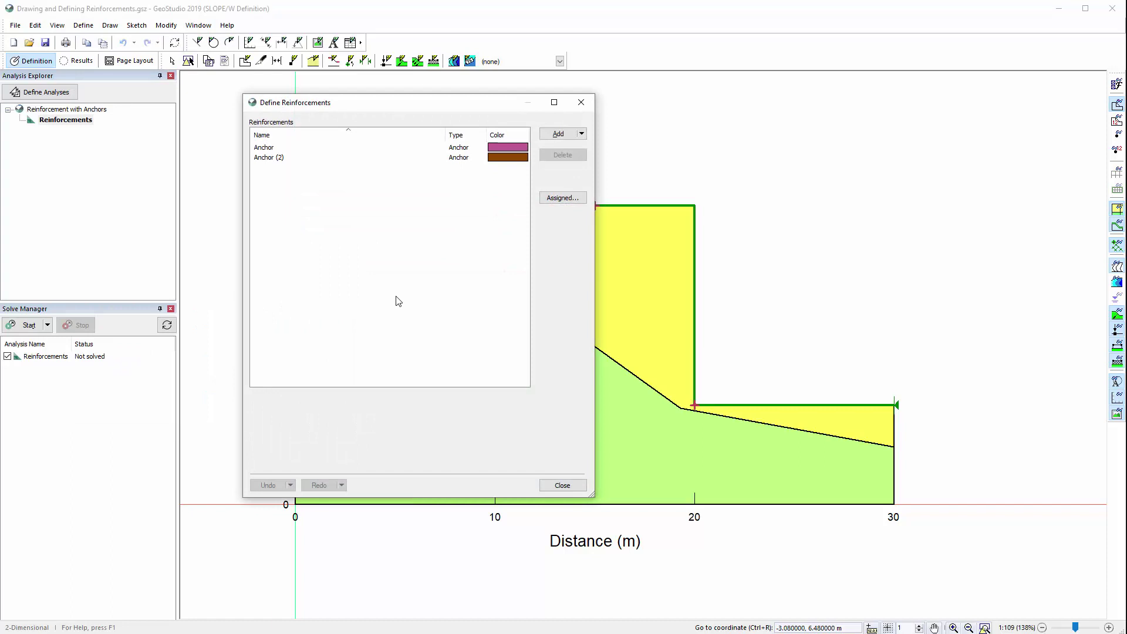
pyautogui.click(471, 150)
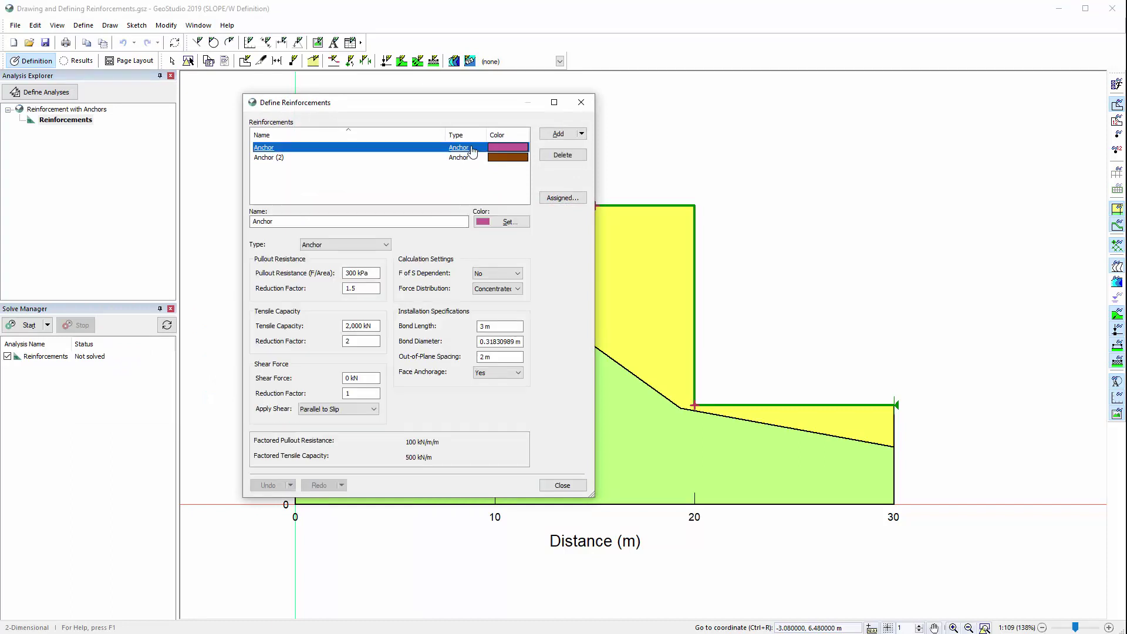
pyautogui.click(473, 158)
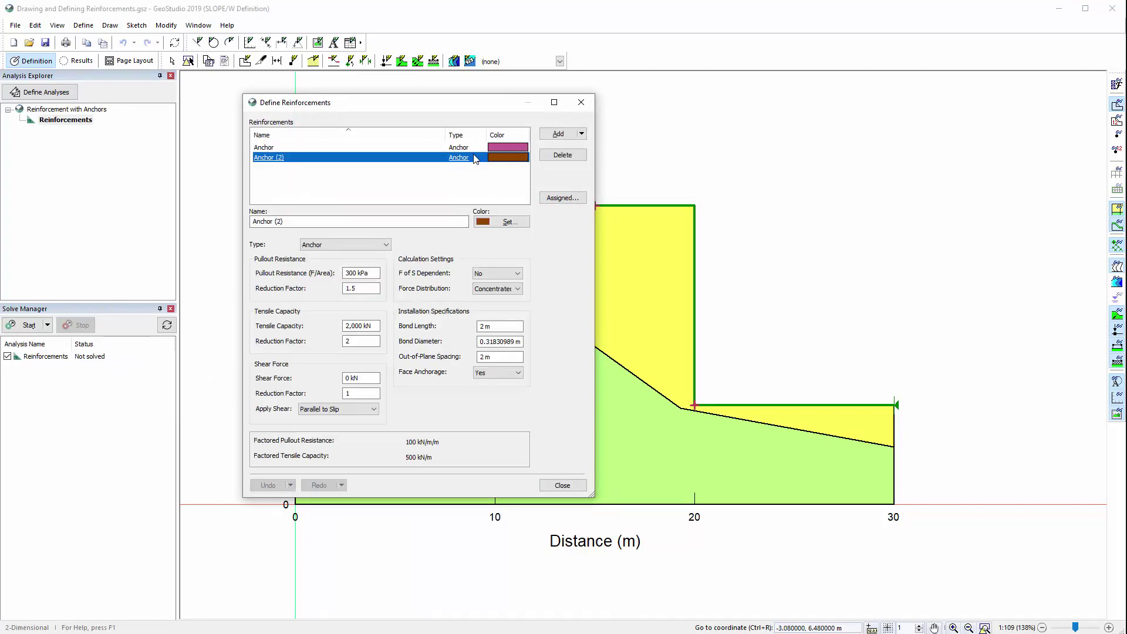
# Draw a first Anchor reinforcement line from the wall face down into the slope
pyautogui.click(579, 487)
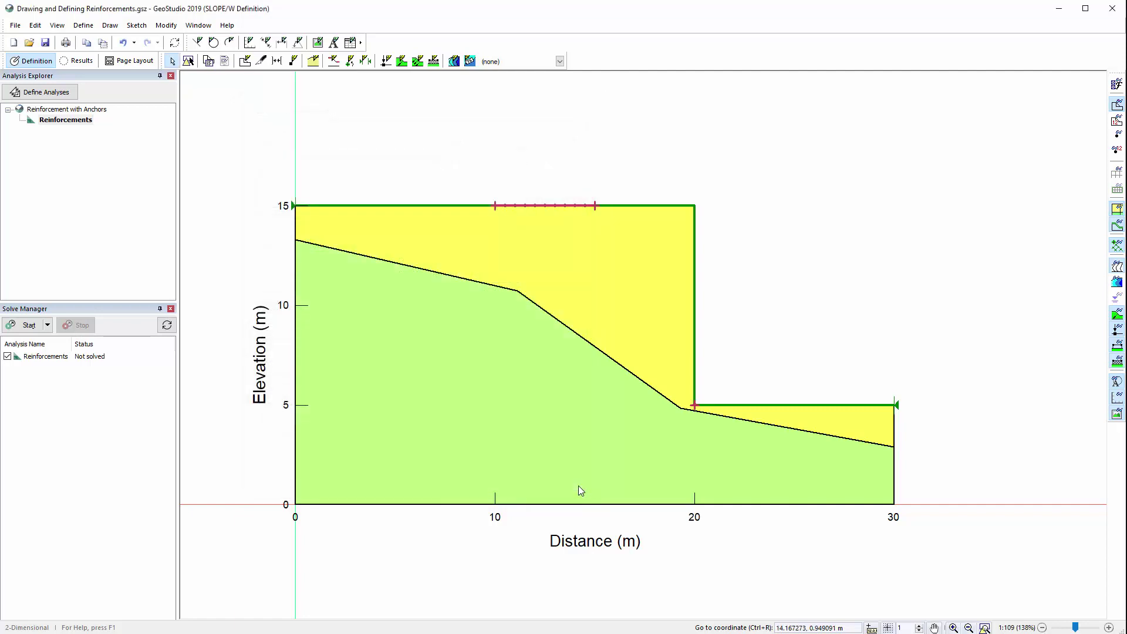
pyautogui.click(402, 62)
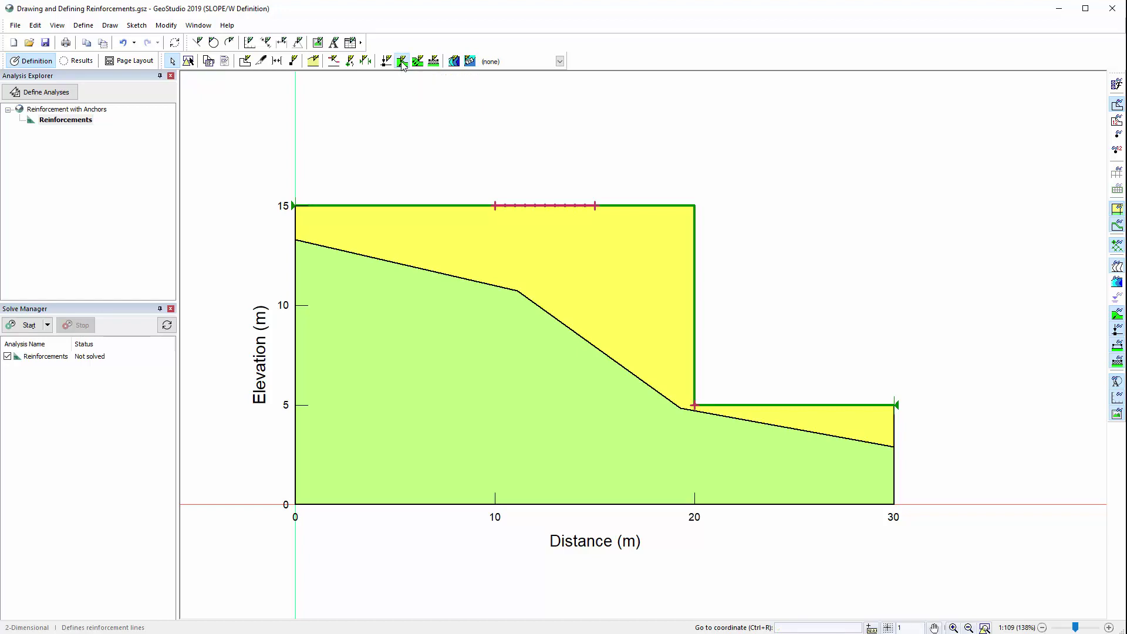
pyautogui.click(964, 61)
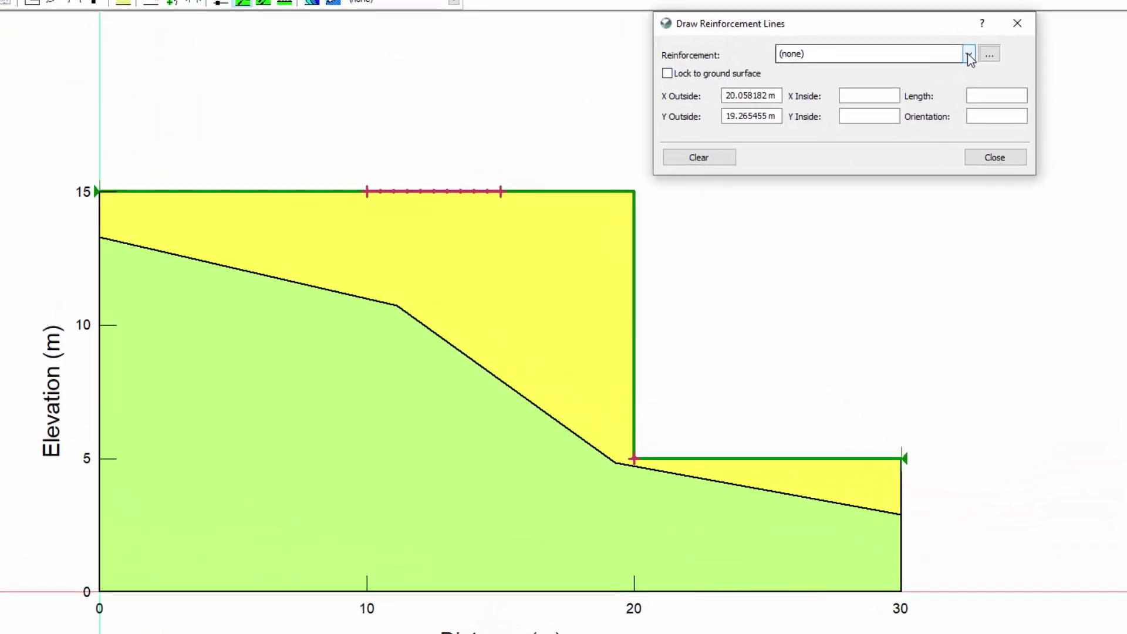
pyautogui.click(966, 83)
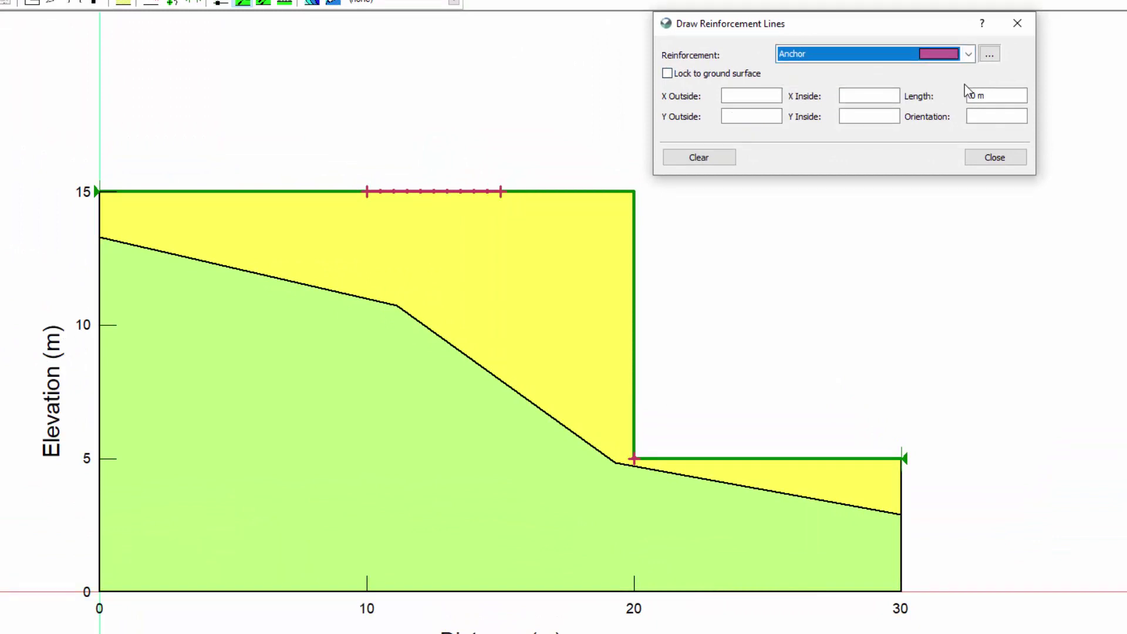
pyautogui.click(633, 413)
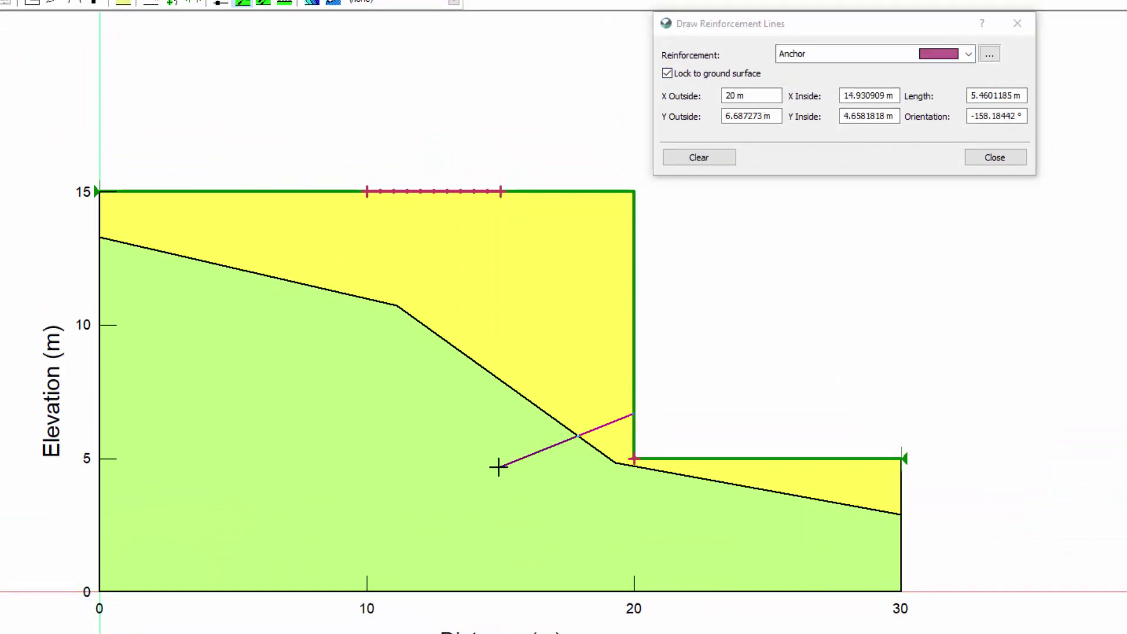
pyautogui.click(523, 477)
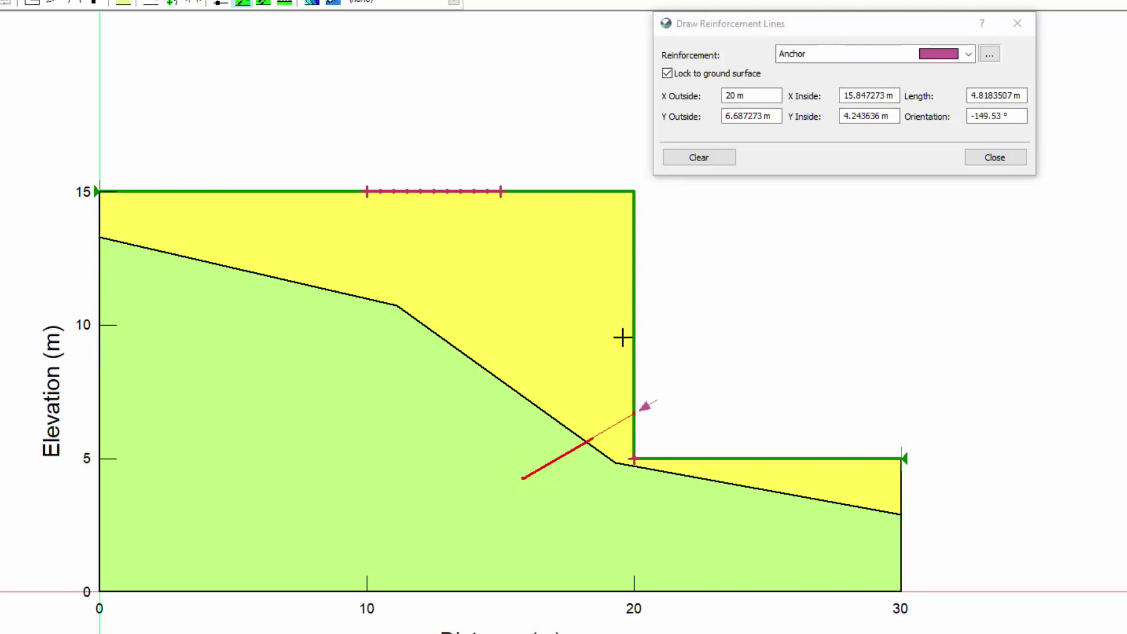
# Draw a second, upper anchor at -150°, locked to the ground surface
pyautogui.click(696, 253)
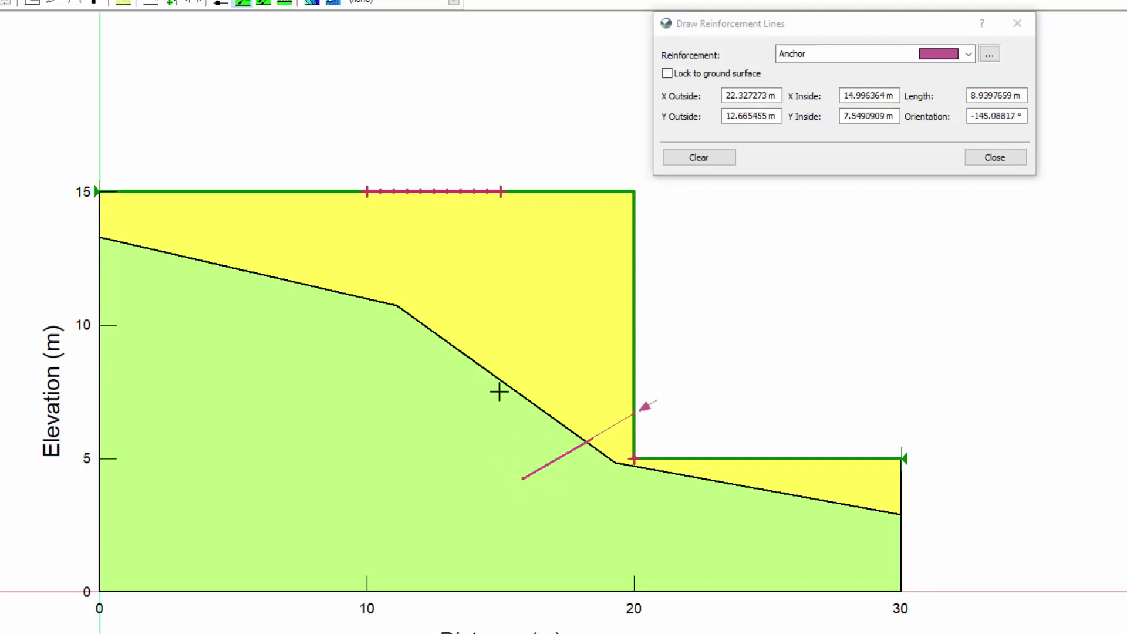
pyautogui.click(495, 367)
pyautogui.write('-150')
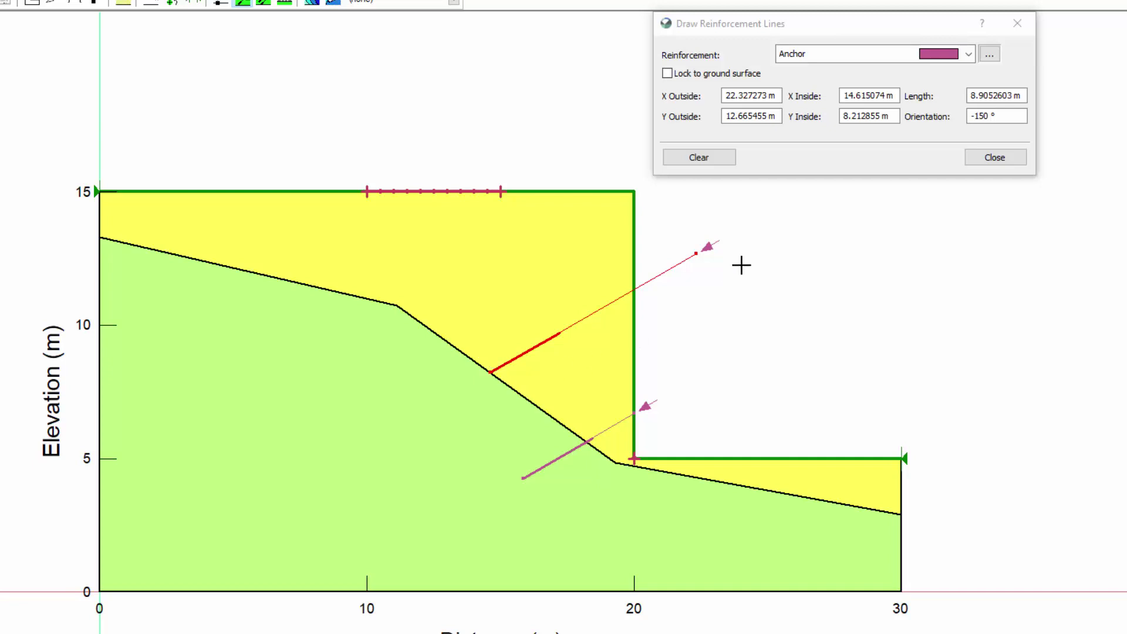
pyautogui.click(717, 75)
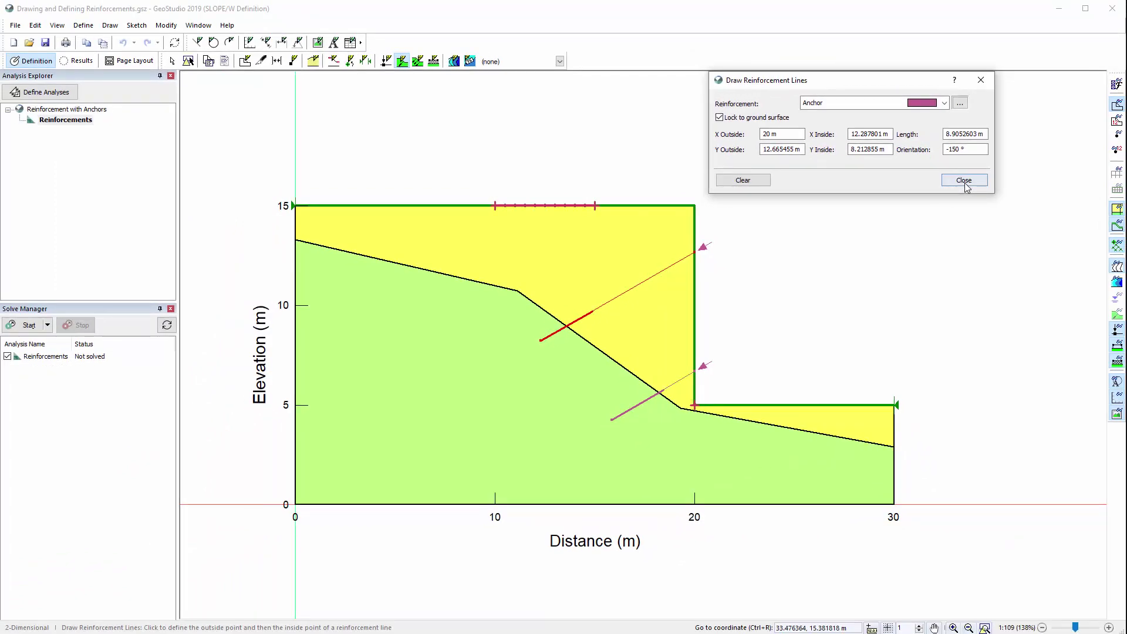
# Give both anchor lines a 6 m length and -145° orientation in the Reinforcement Lines editor
pyautogui.click(964, 181)
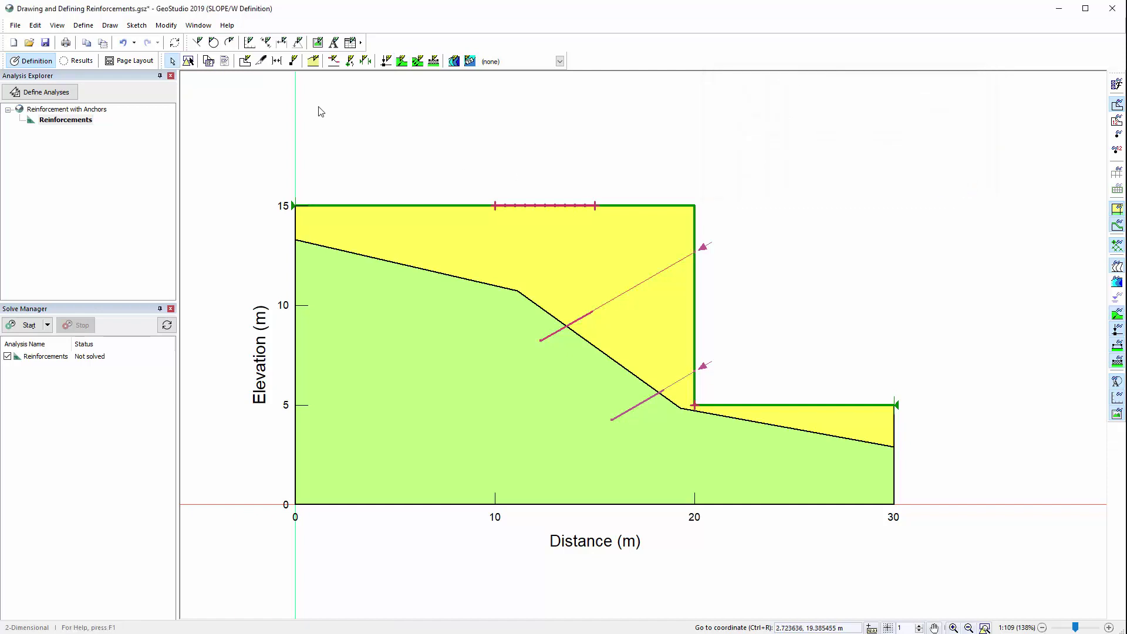
pyautogui.click(89, 26)
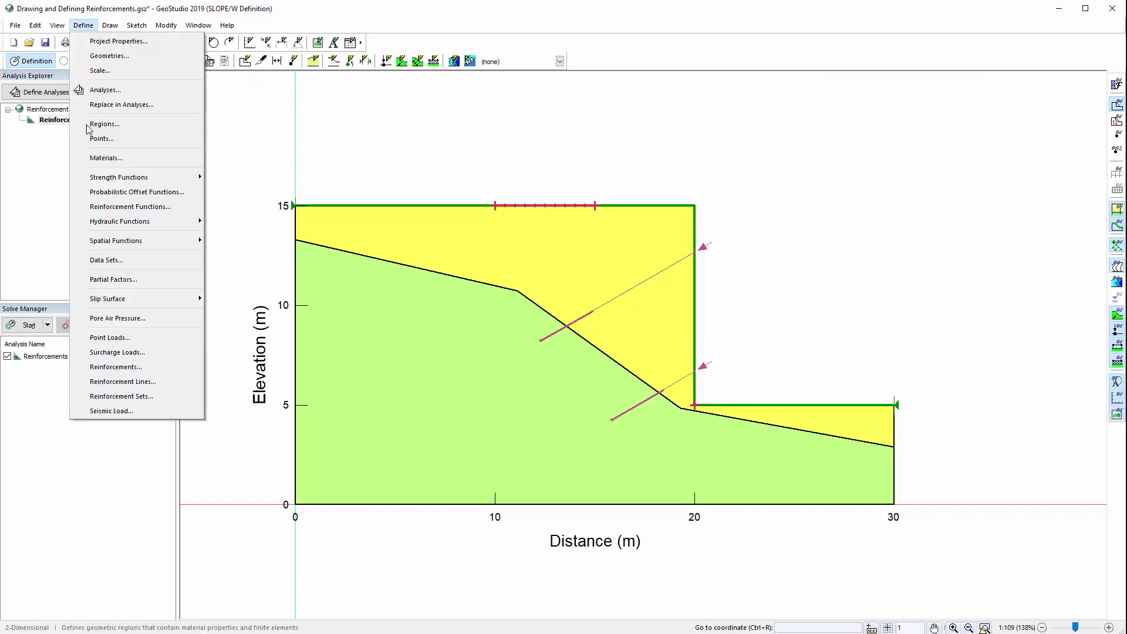
pyautogui.click(124, 383)
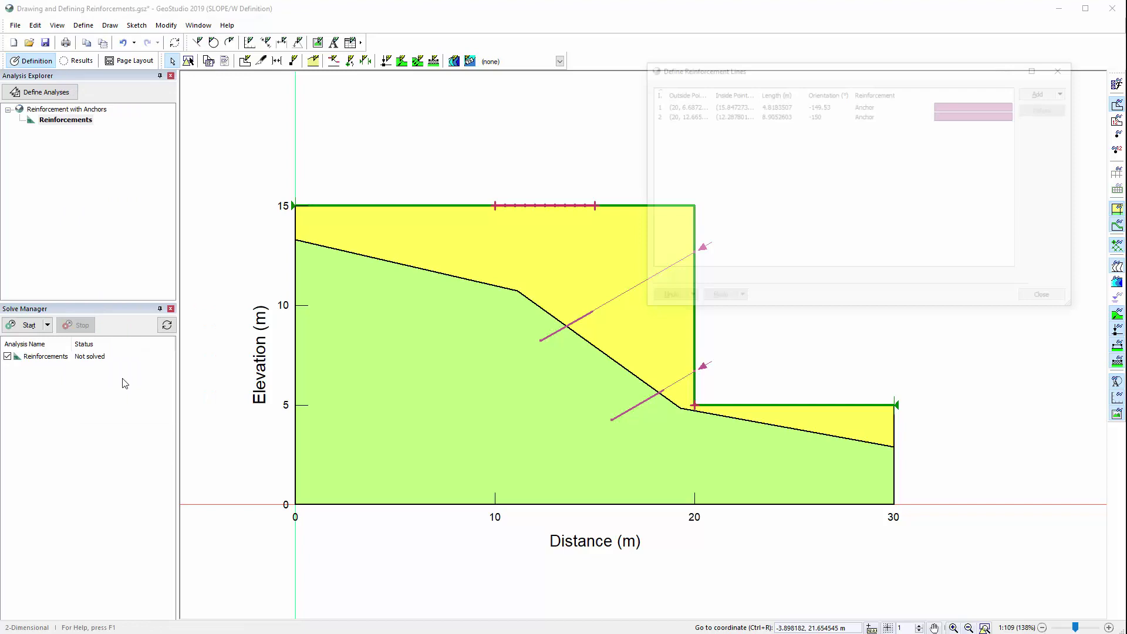
pyautogui.click(830, 105)
pyautogui.keyDown('shift'); pyautogui.click(747, 112); pyautogui.keyUp('shift')
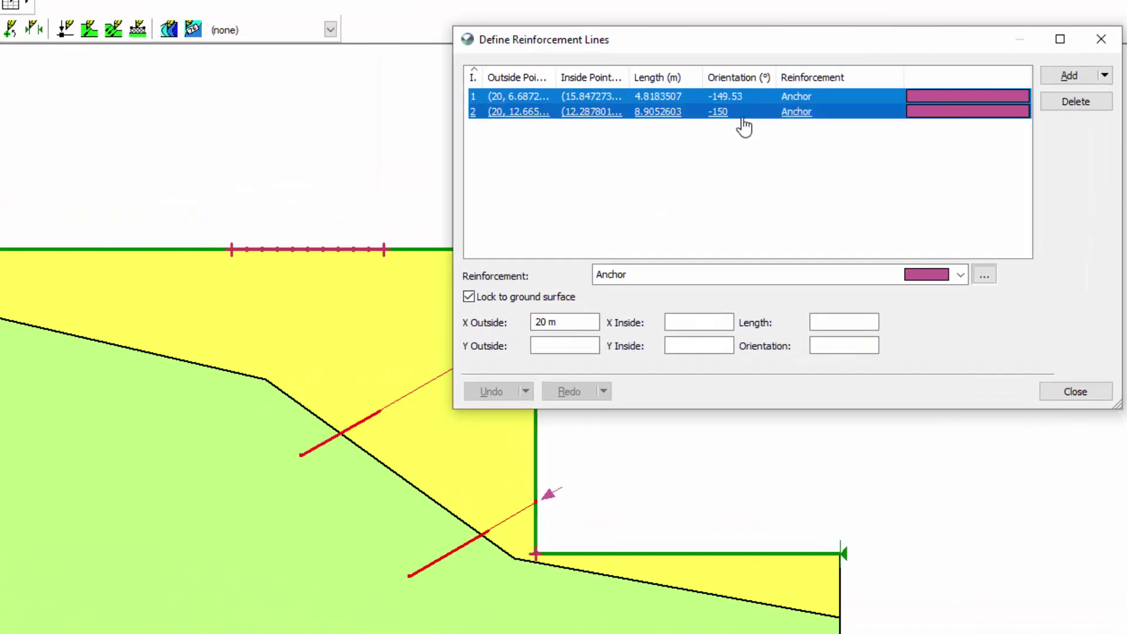
pyautogui.click(842, 323)
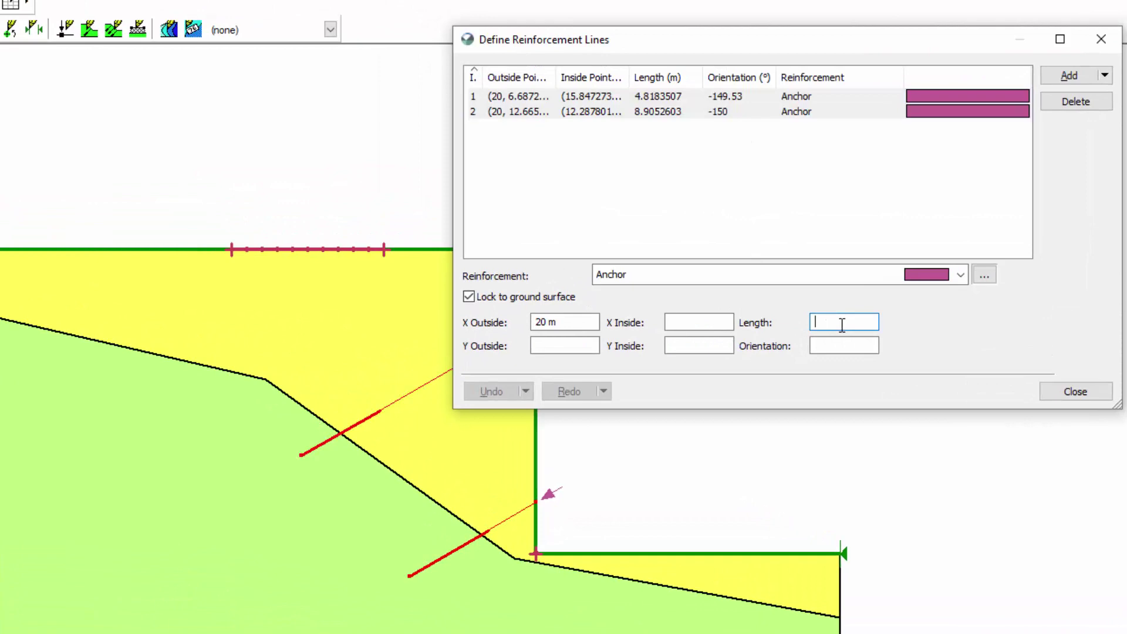
pyautogui.write('6')
pyautogui.press('Tab')
pyautogui.write('-')
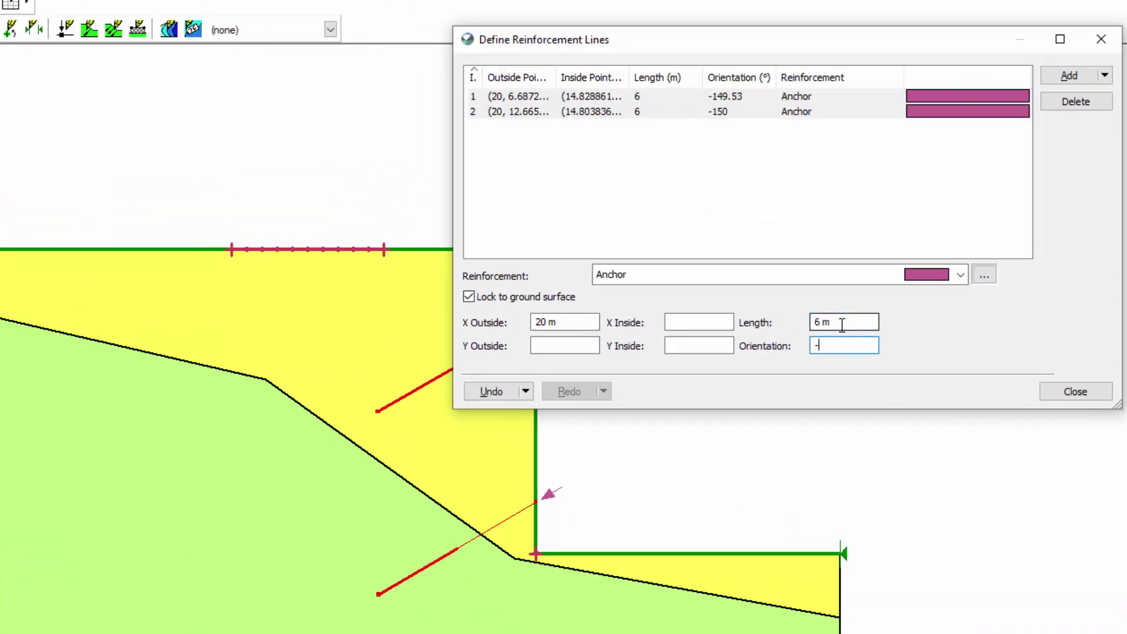
pyautogui.write('145')
pyautogui.press('Tab')
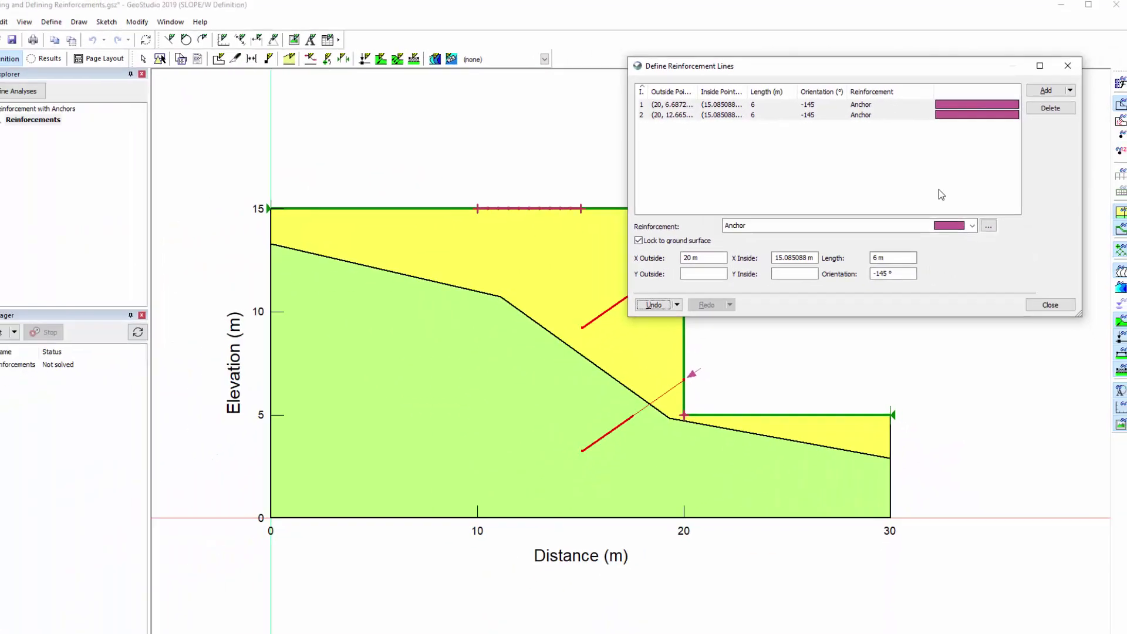
pyautogui.click(926, 115)
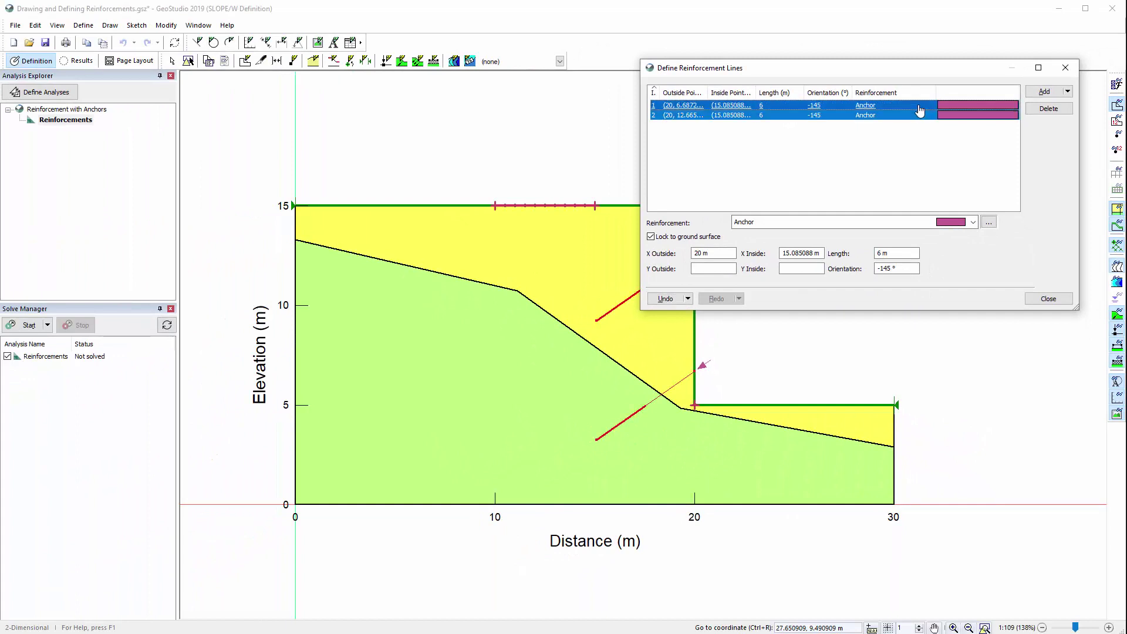
pyautogui.click(1048, 298)
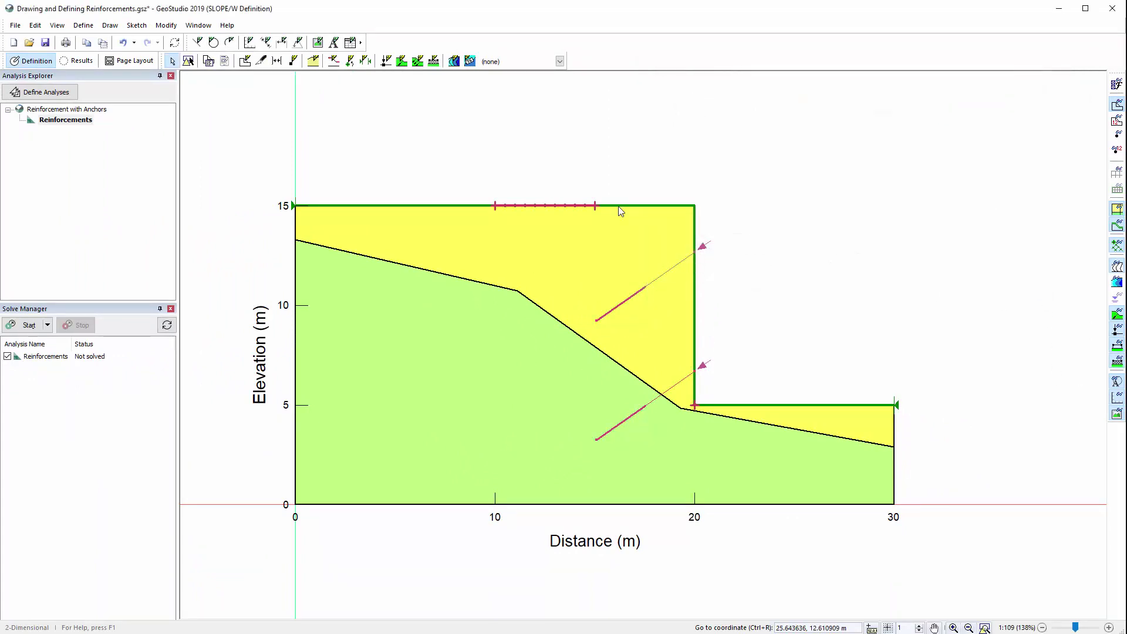
# Move the wall's top corner left to about x = 15 m, creating an inclined face
pyautogui.click(189, 62)
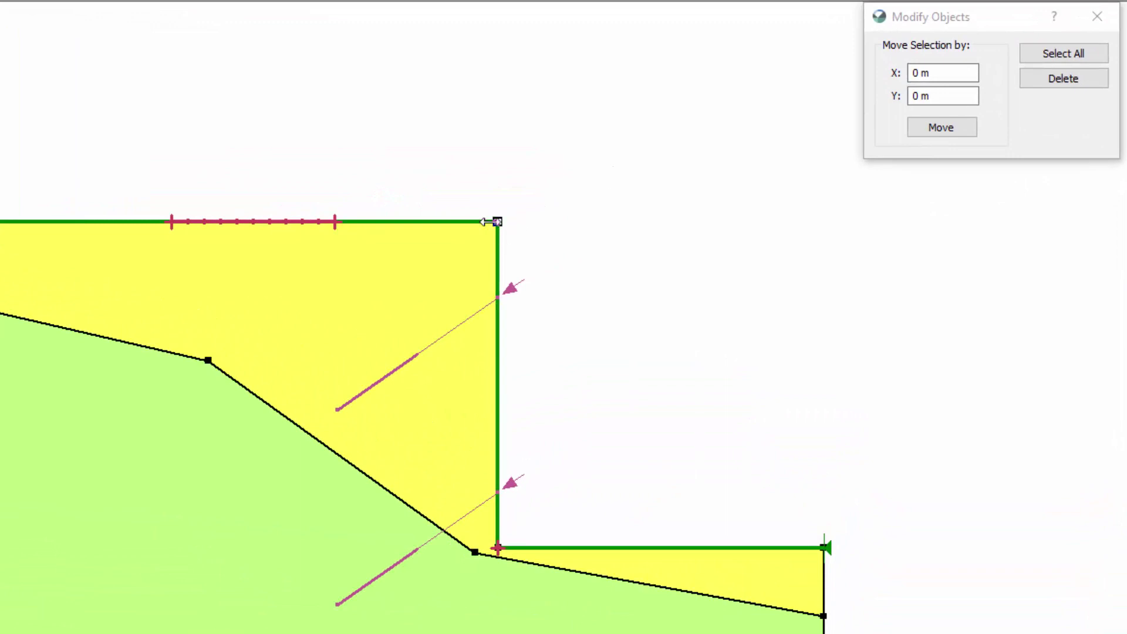
pyautogui.moveTo(492, 222); pyautogui.dragTo(347, 224)
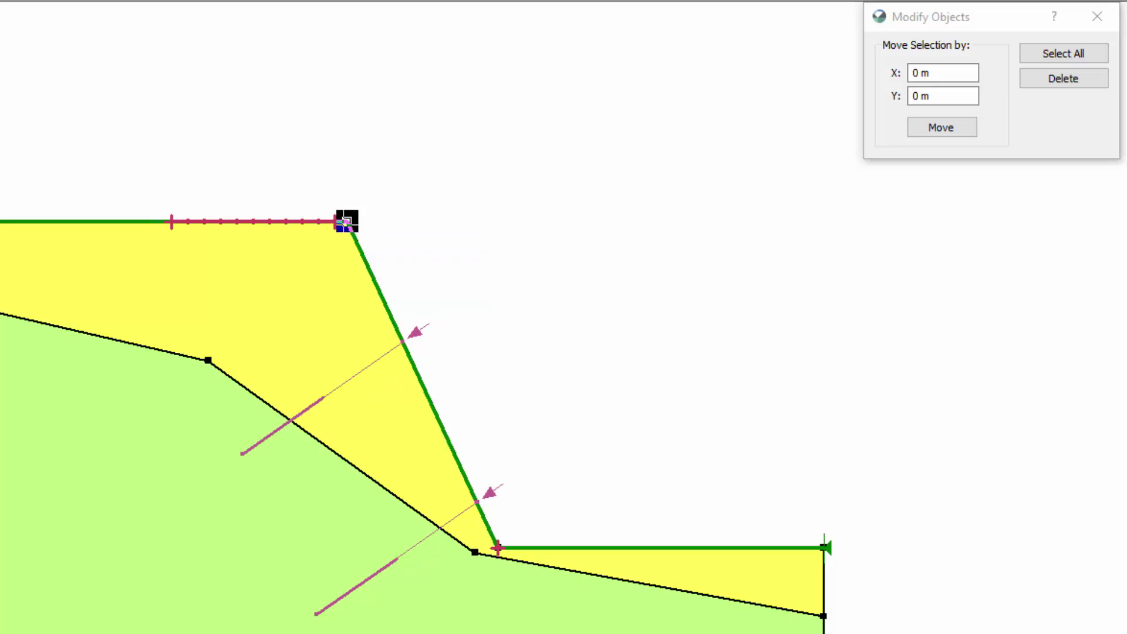
pyautogui.press('Escape')
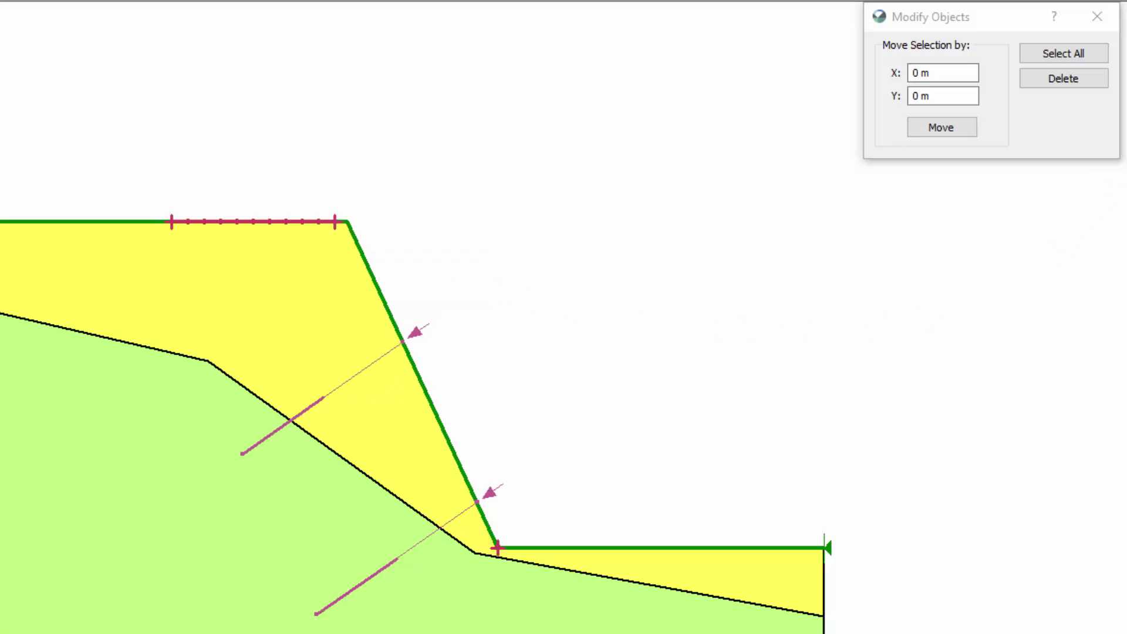
pyautogui.click(1097, 16)
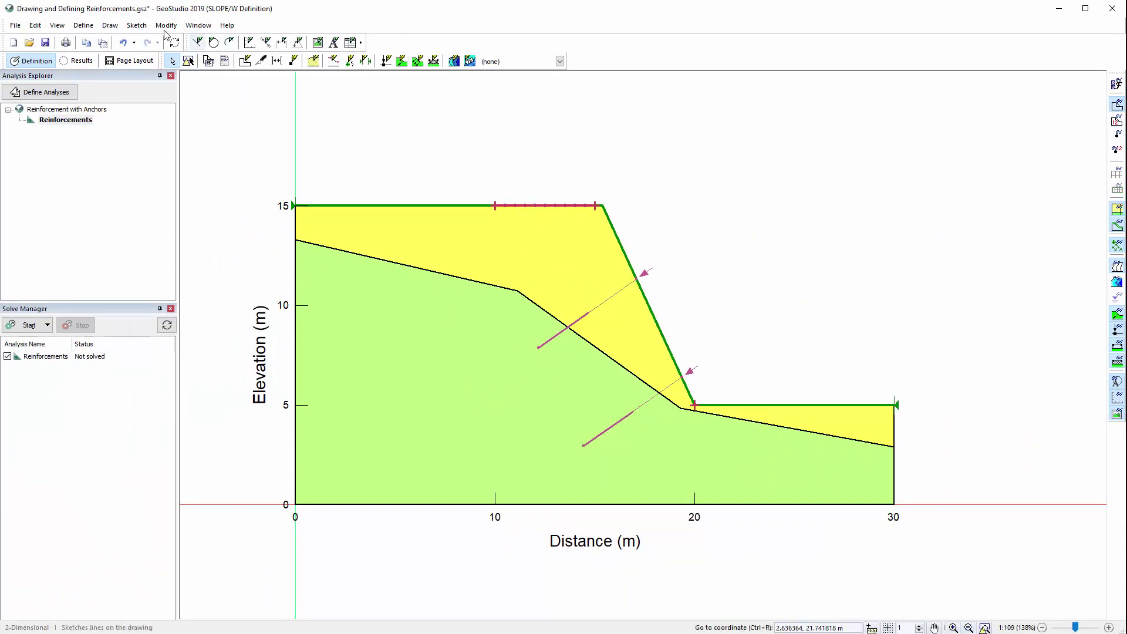
# Delete all anchor lines from the Reinforcement Lines list
pyautogui.click(90, 26)
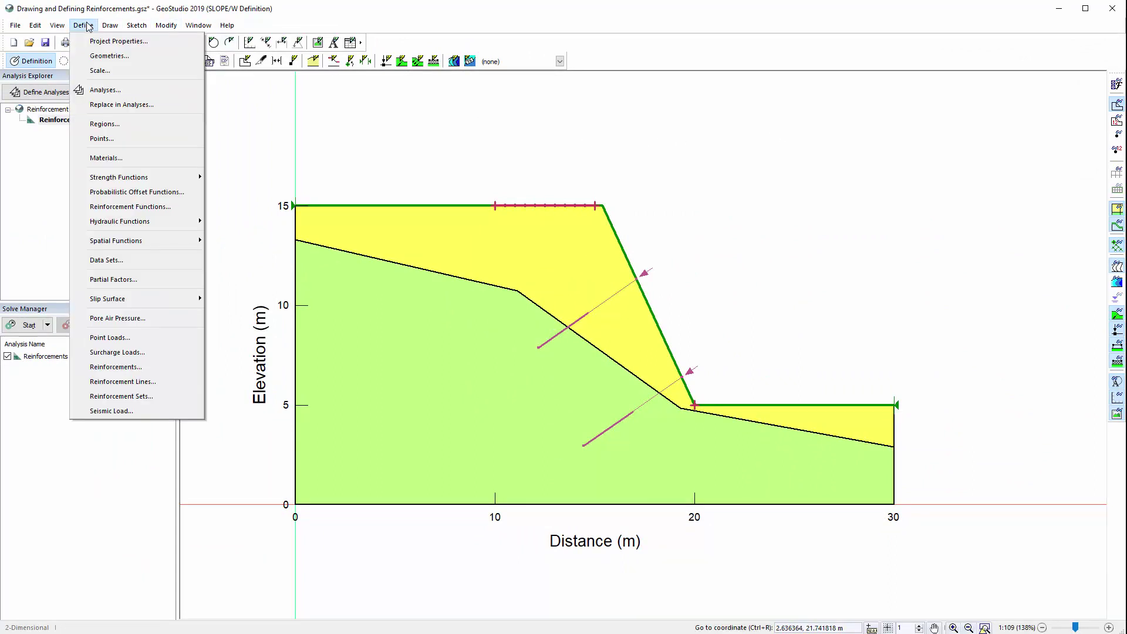
pyautogui.click(130, 383)
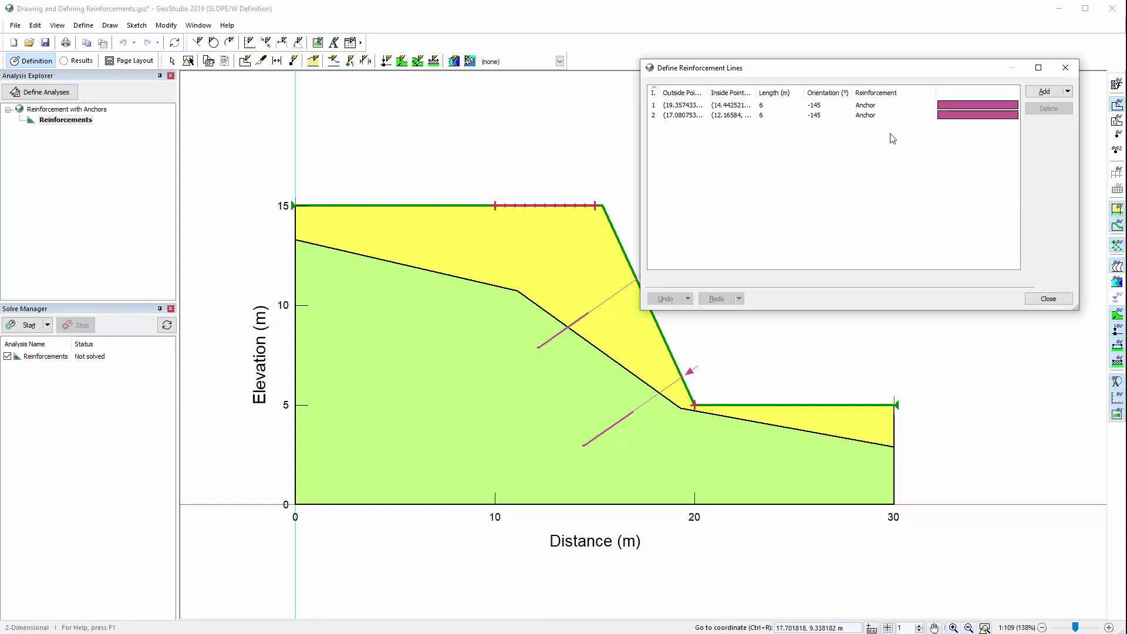
pyautogui.hotkey('ctrl', 'a')
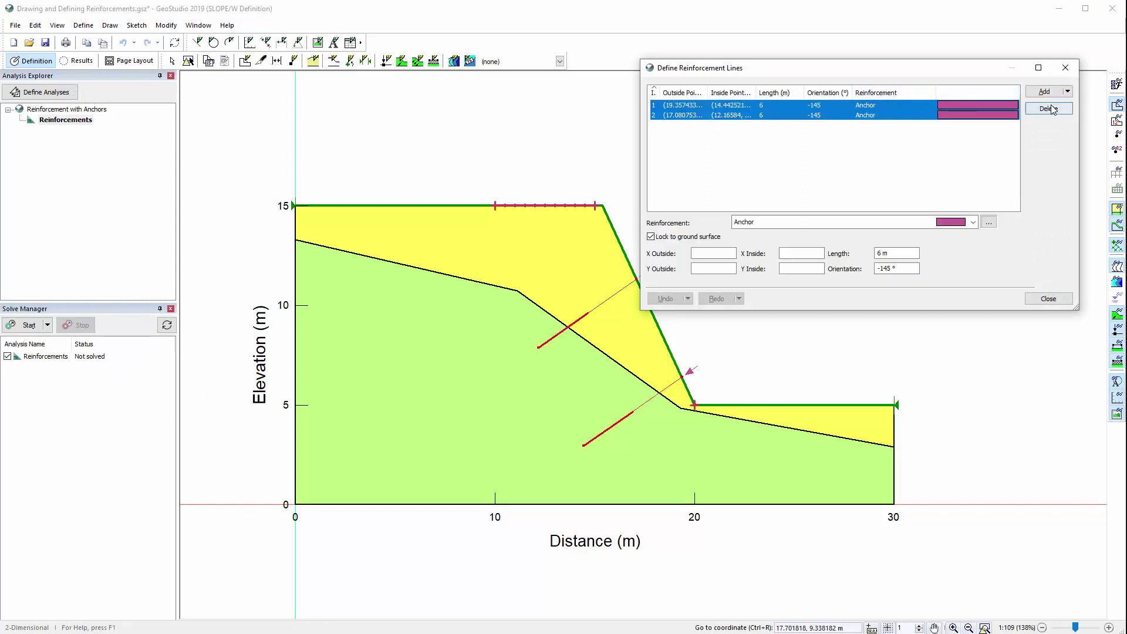
pyautogui.click(1050, 109)
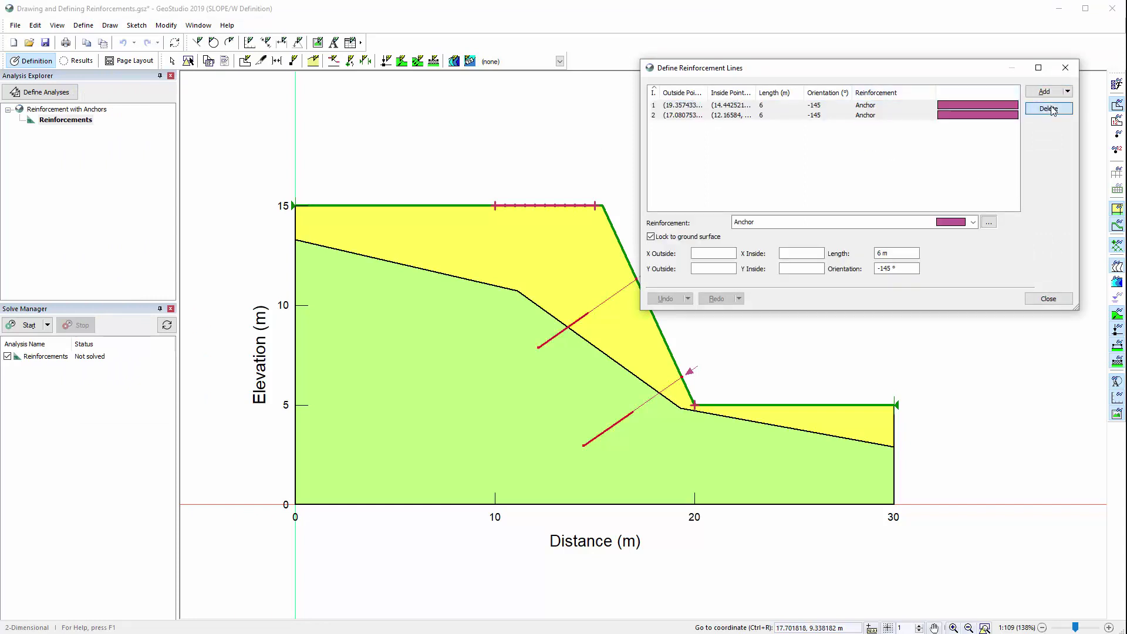
# Draw a set of five Anchor reinforcements up the slope face, starting near the toe
pyautogui.click(1050, 301)
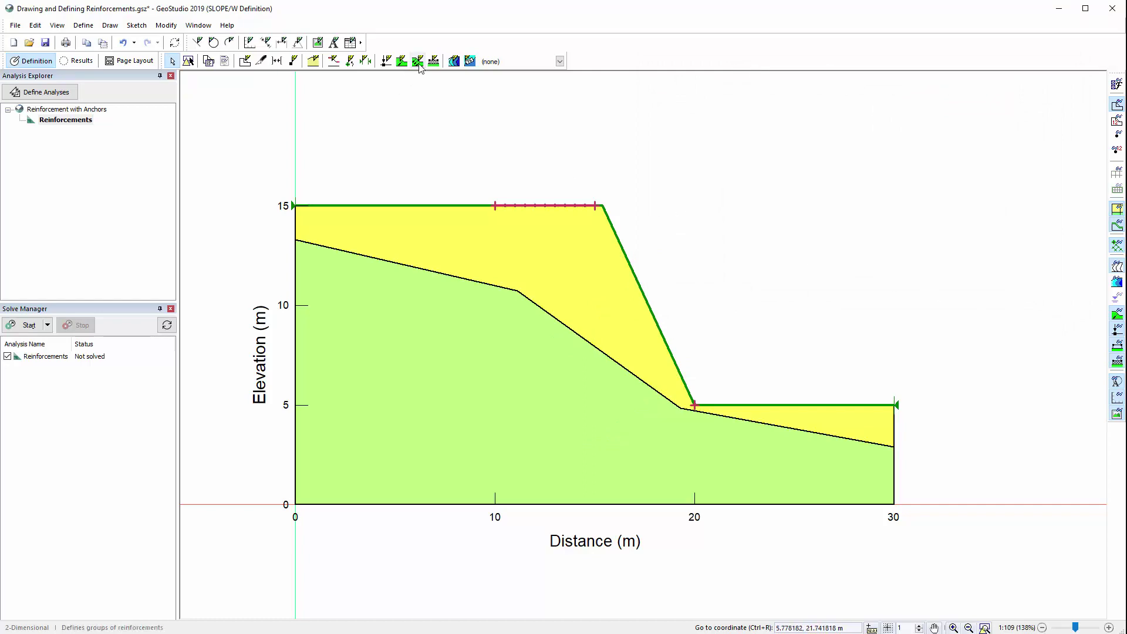
pyautogui.click(418, 61)
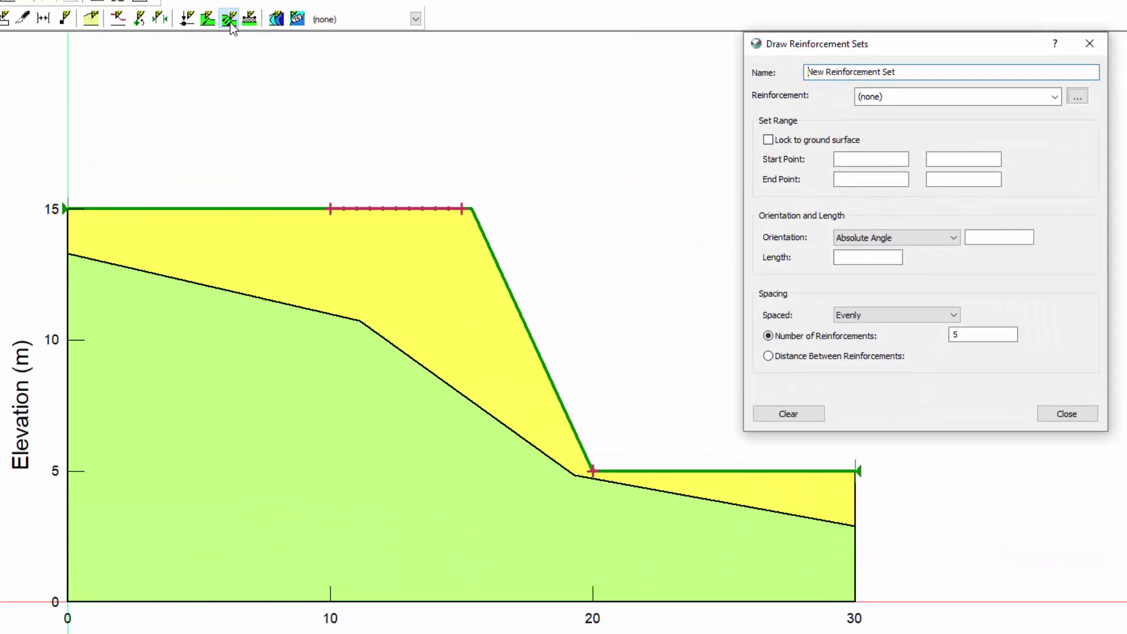
pyautogui.click(1062, 79)
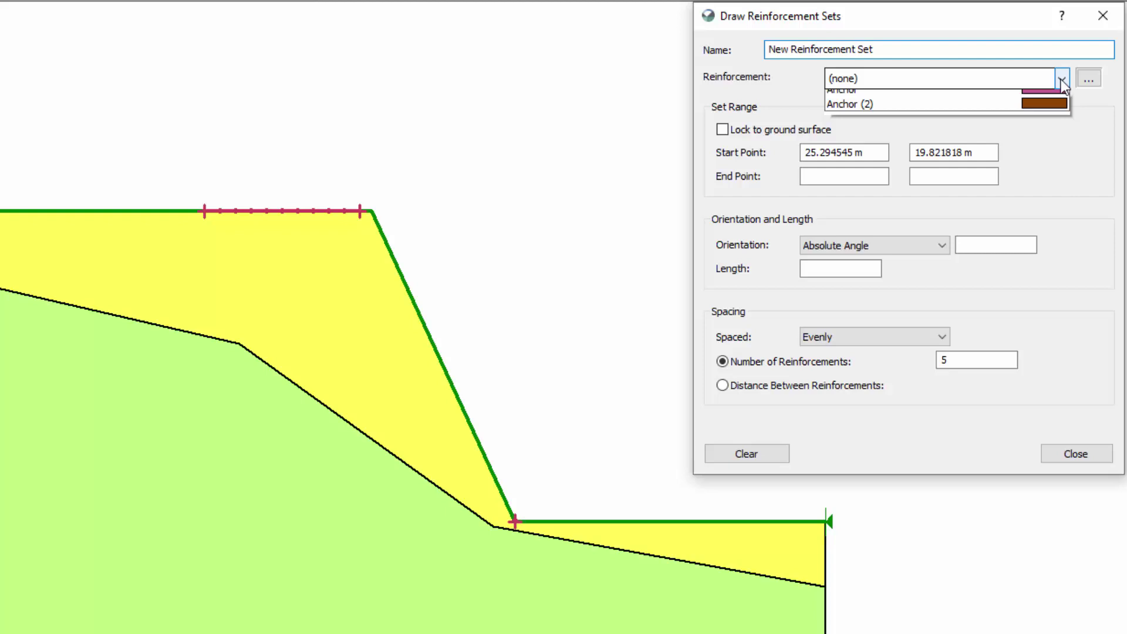
pyautogui.click(1052, 107)
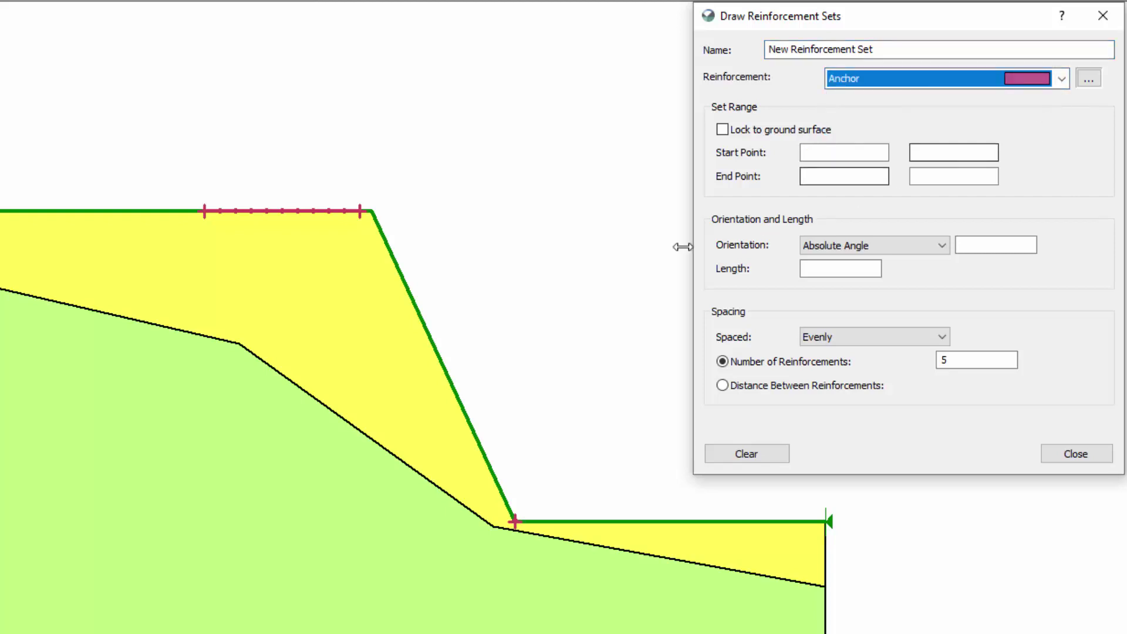
pyautogui.click(492, 471)
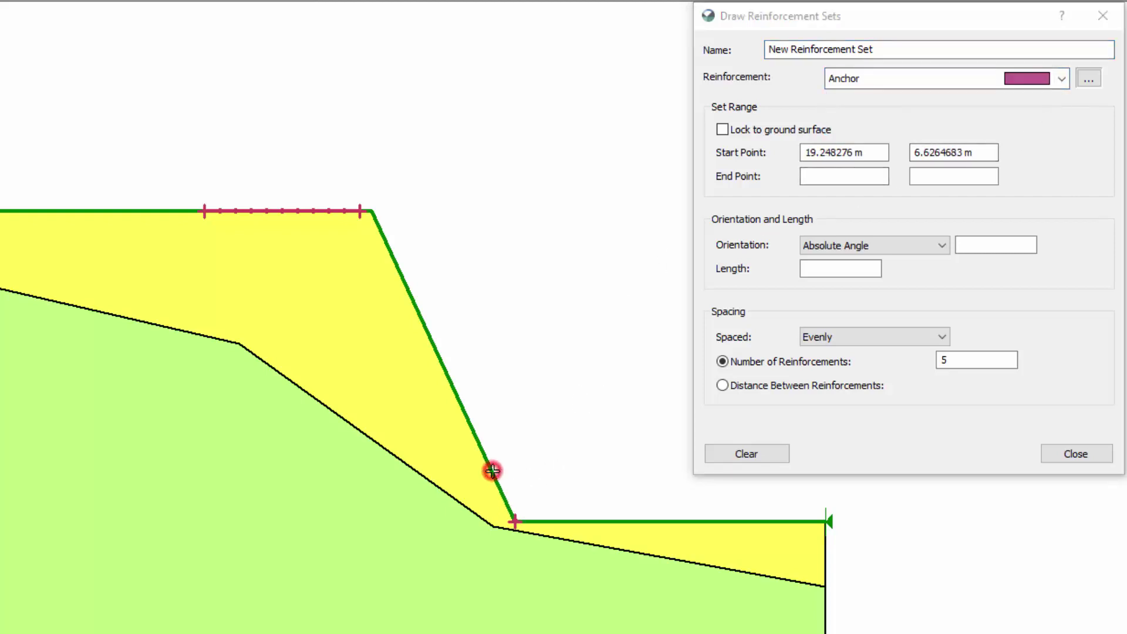
pyautogui.click(369, 584)
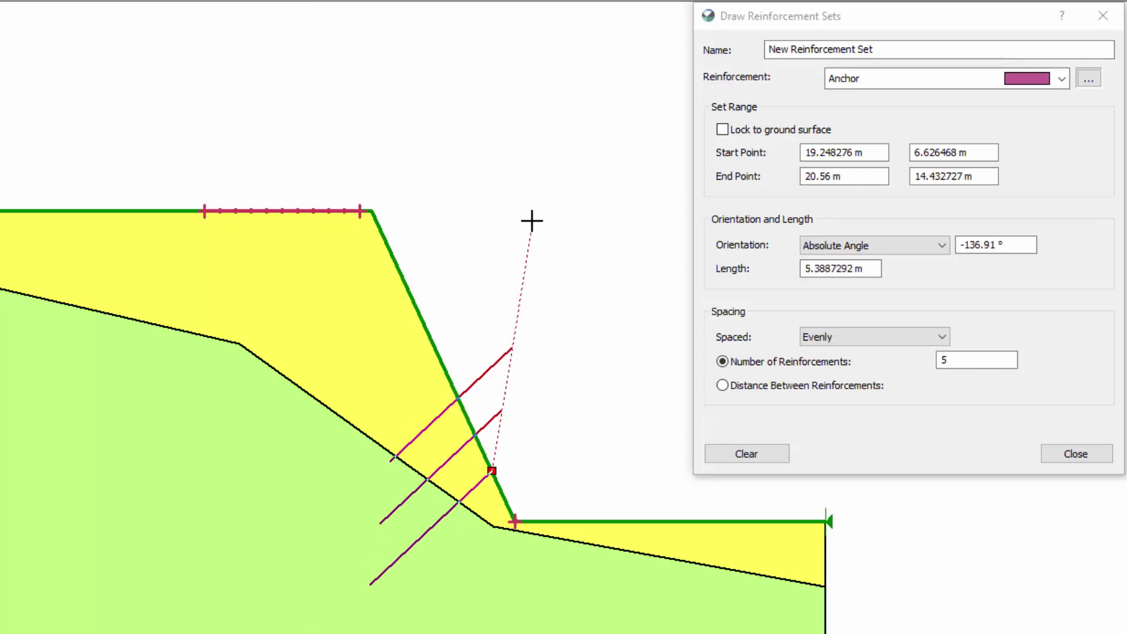
pyautogui.click(486, 209)
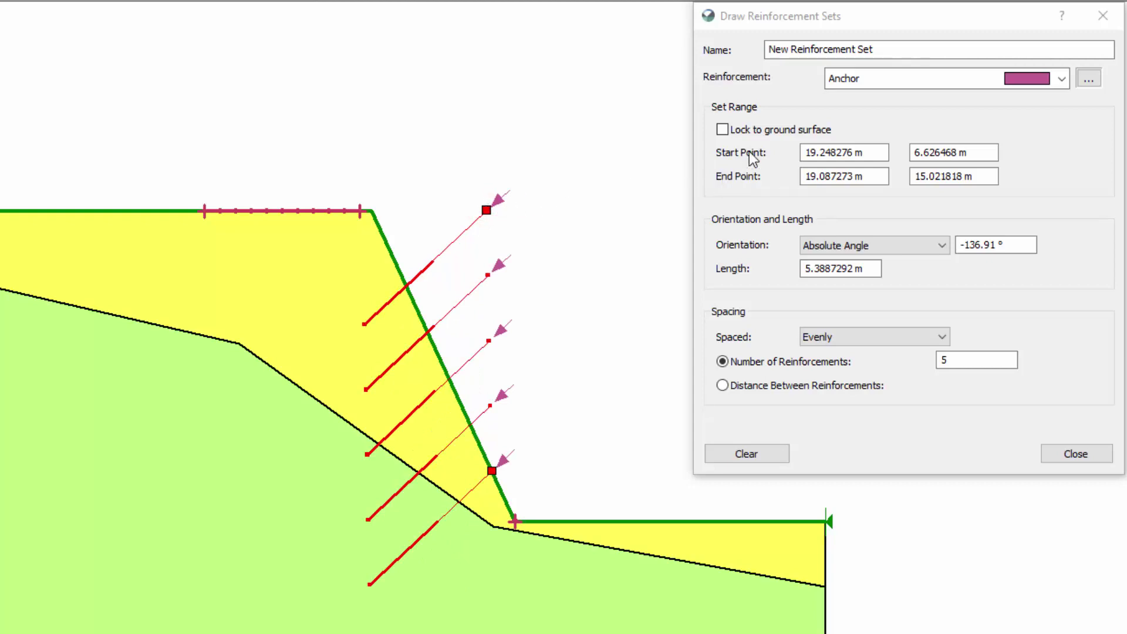
# Lock the anchor set to the ground surface at -145° and 6 m length, spaced evenly
pyautogui.click(722, 130)
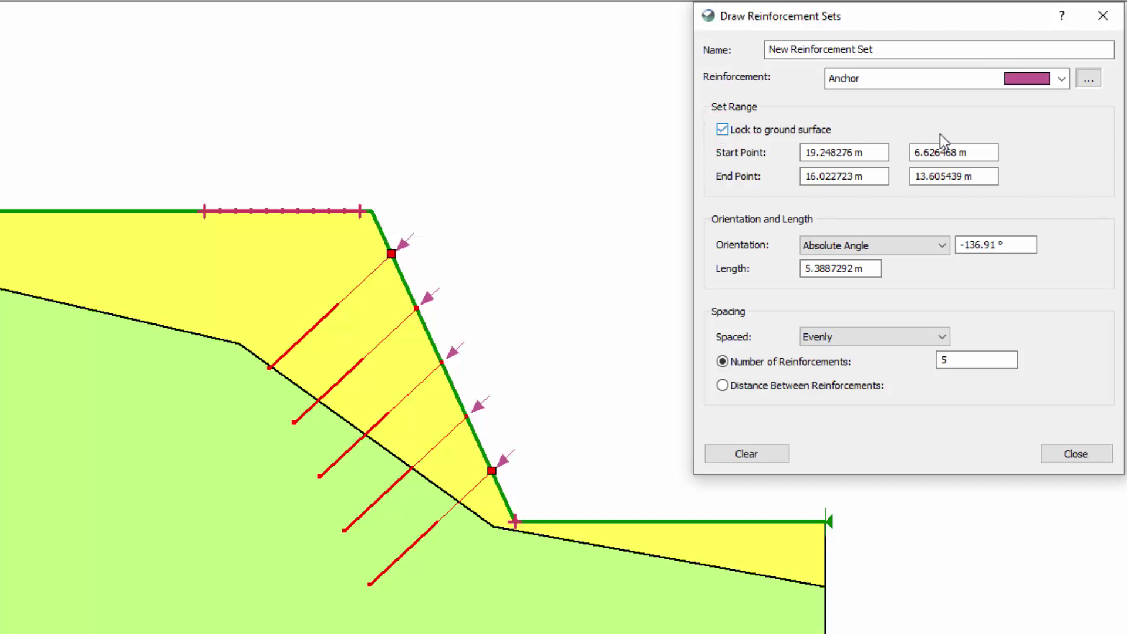
pyautogui.click(944, 245)
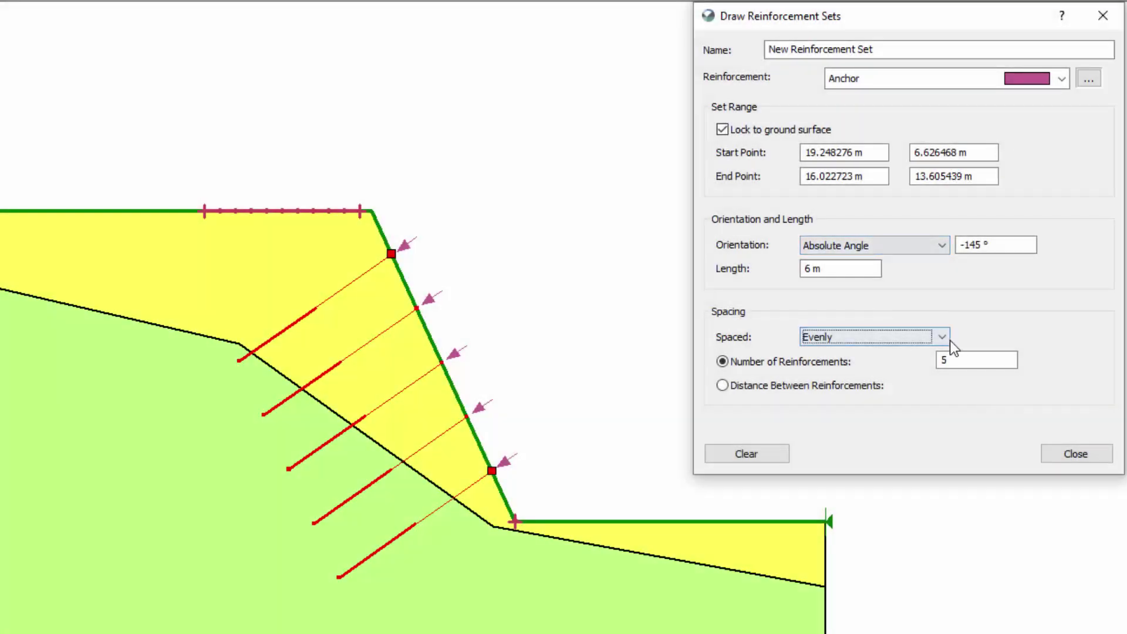
pyautogui.click(944, 337)
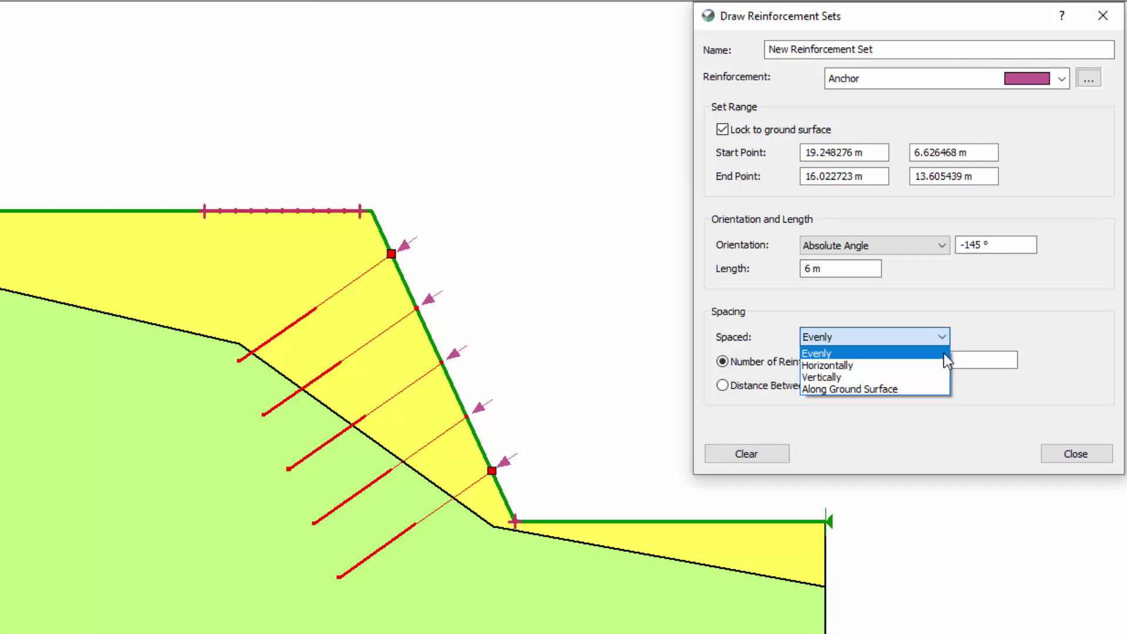
pyautogui.click(944, 353)
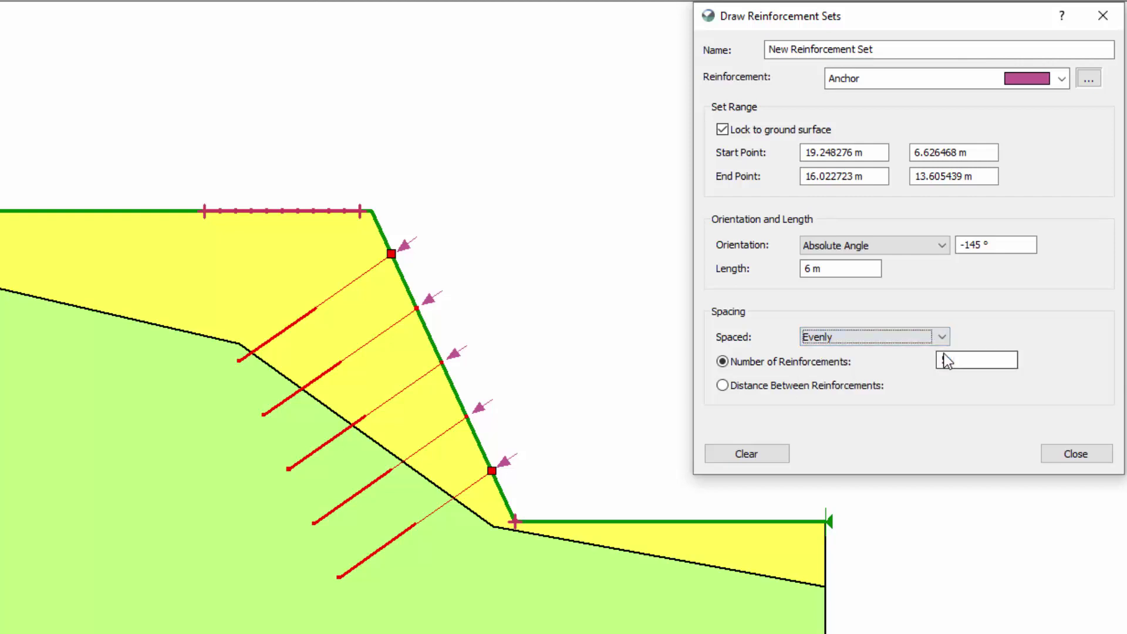
# Space the anchor set by a 2 m distance between reinforcements, leaving four anchors
pyautogui.click(861, 387)
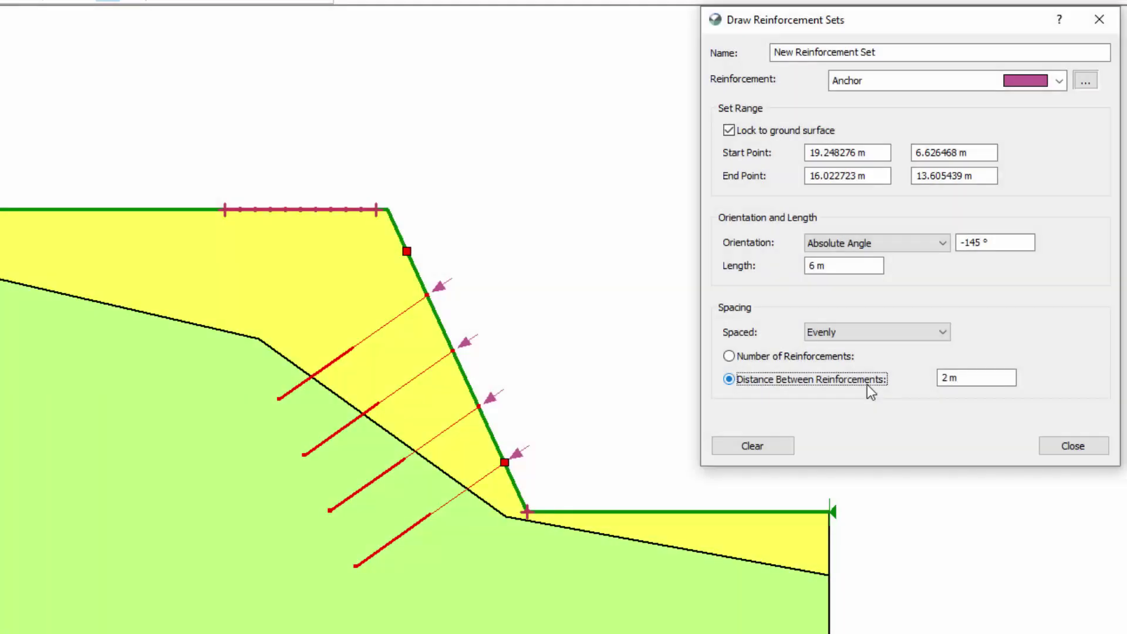
# Define the set by number of reinforcements, 3 anchors, and finish drawing it
pyautogui.click(839, 357)
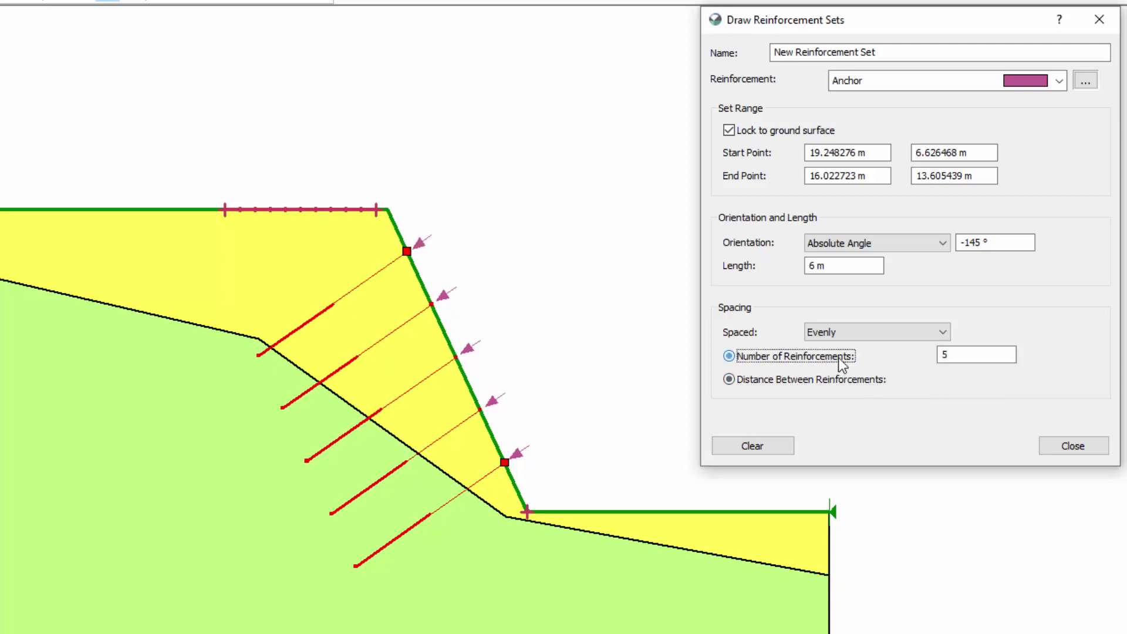
pyautogui.doubleClick(954, 352)
pyautogui.write('3')
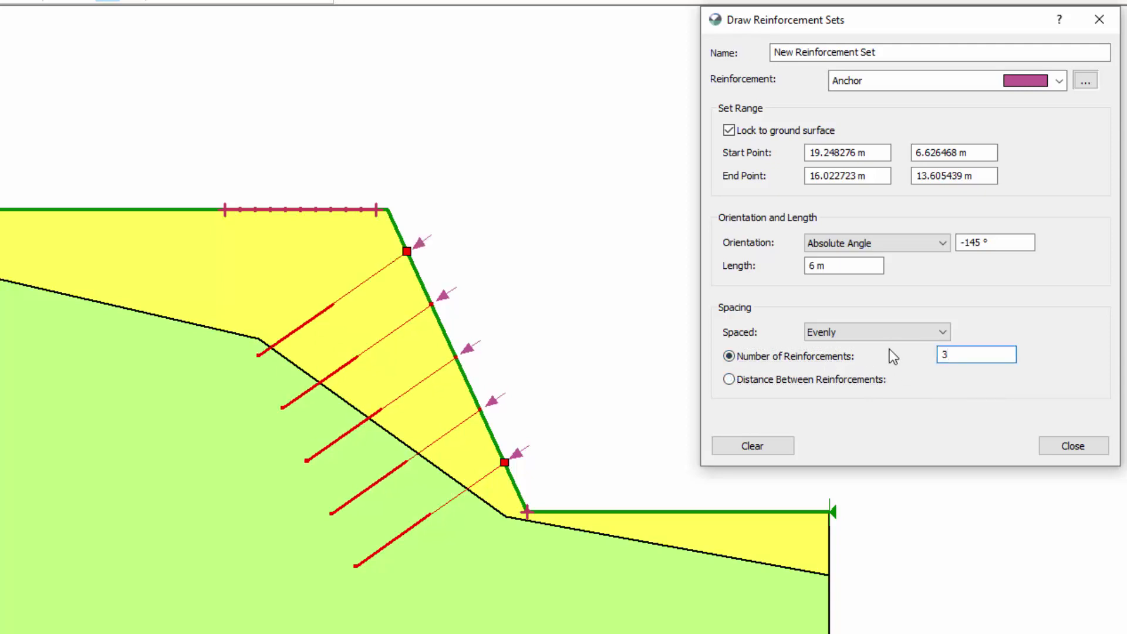
pyautogui.press('Tab')
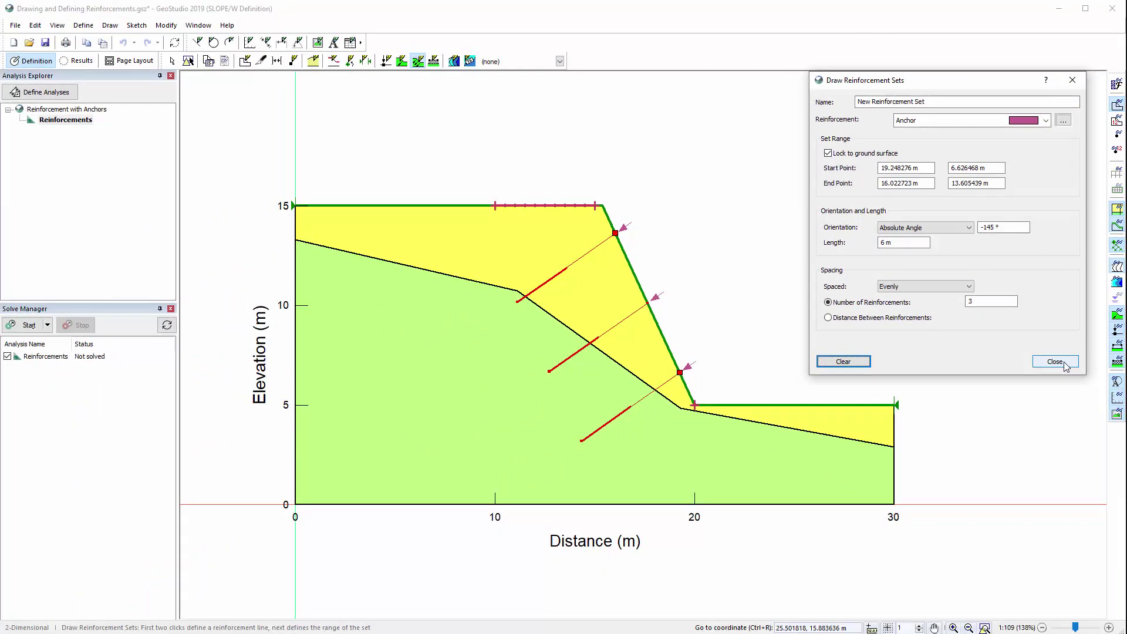
pyautogui.click(1066, 364)
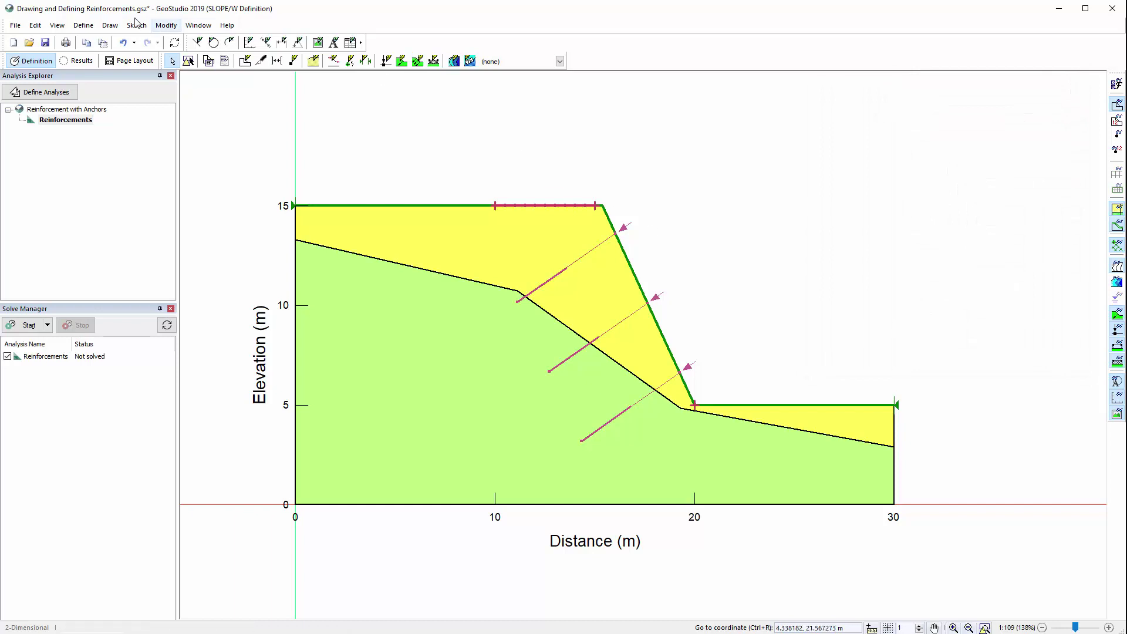
# Ungroup 'New Reinforcement Set' into three separate anchors via Define > Reinforcement Sets
pyautogui.click(94, 27)
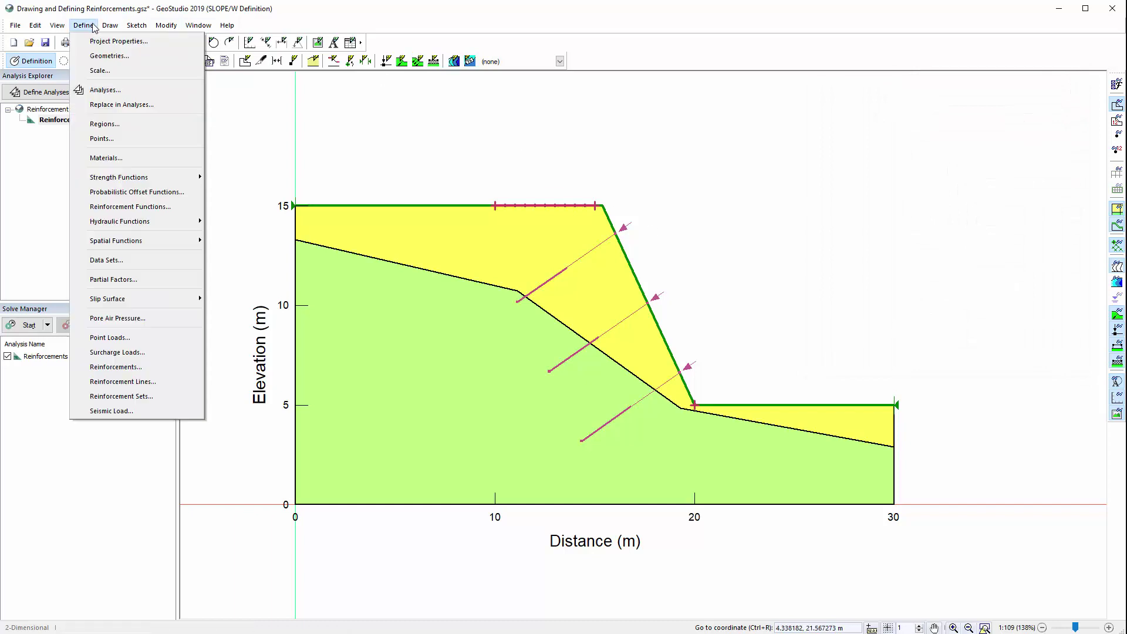
pyautogui.click(150, 396)
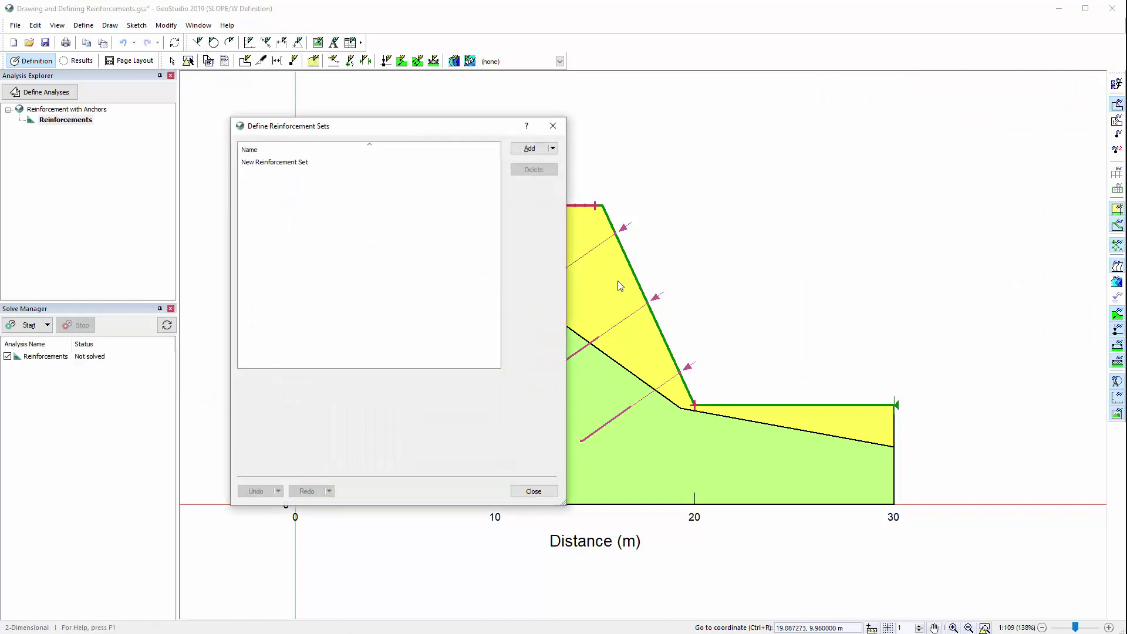
pyautogui.click(442, 163)
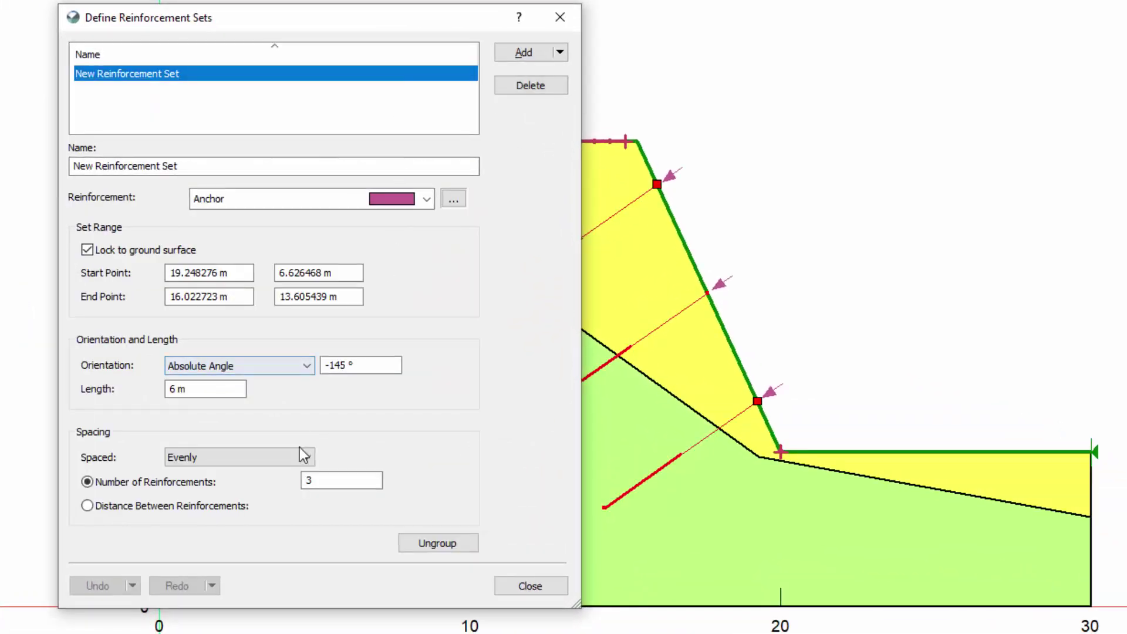
pyautogui.click(444, 542)
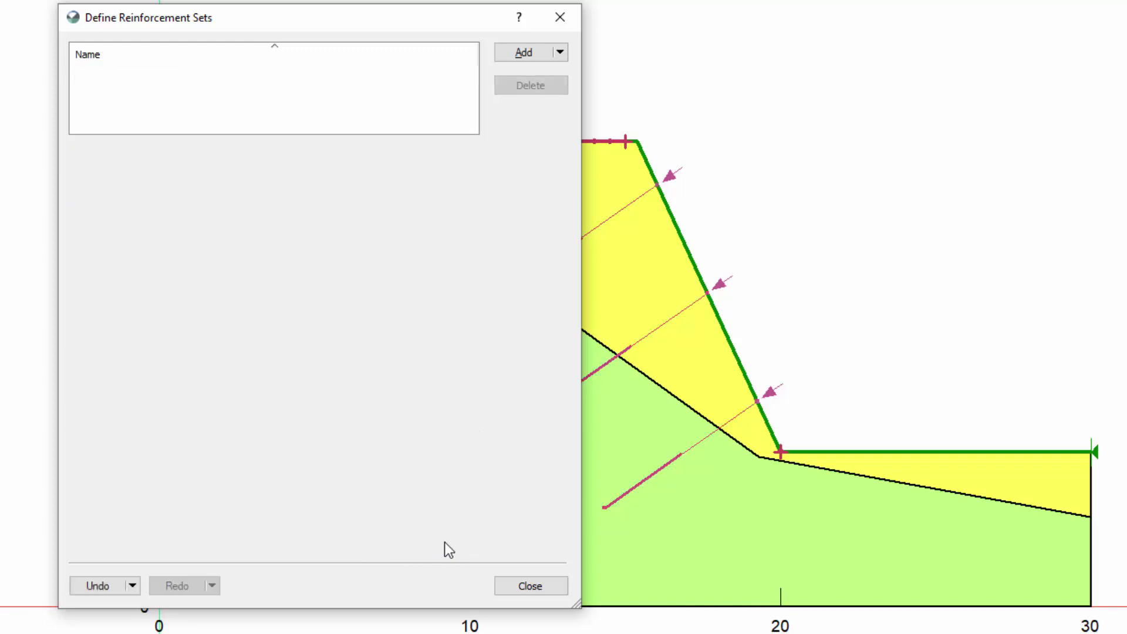
pyautogui.click(532, 548)
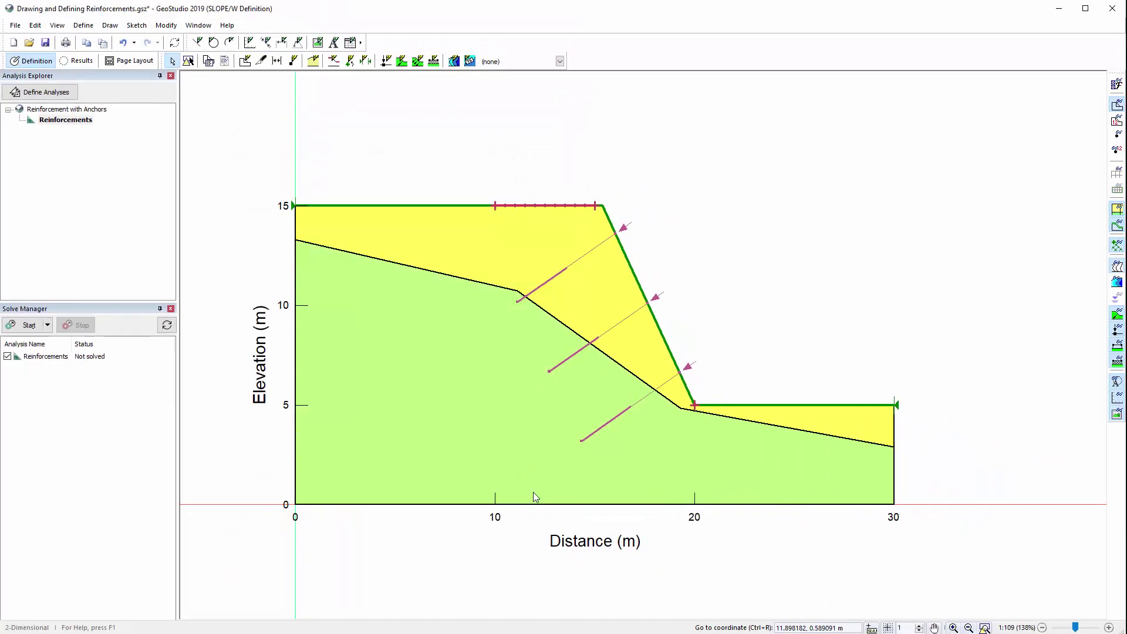
# Check the Reinforcement Lines list shows three 6 m anchors at -145°, inspecting the first and uppermost
pyautogui.click(83, 25)
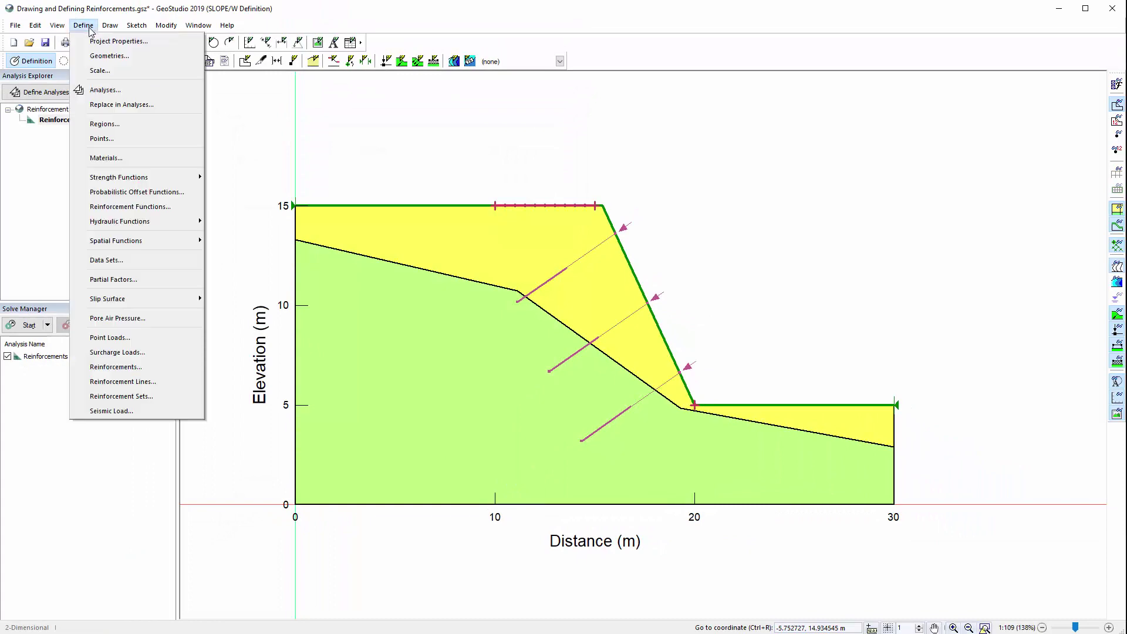
pyautogui.click(149, 389)
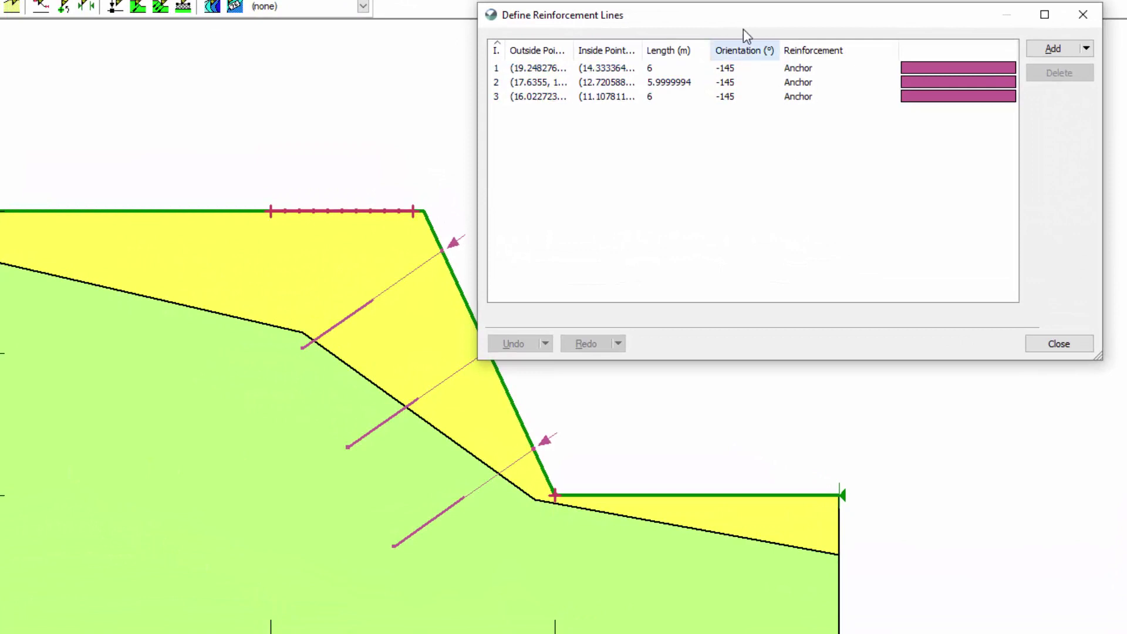
pyautogui.moveTo(744, 22); pyautogui.dragTo(788, 66)
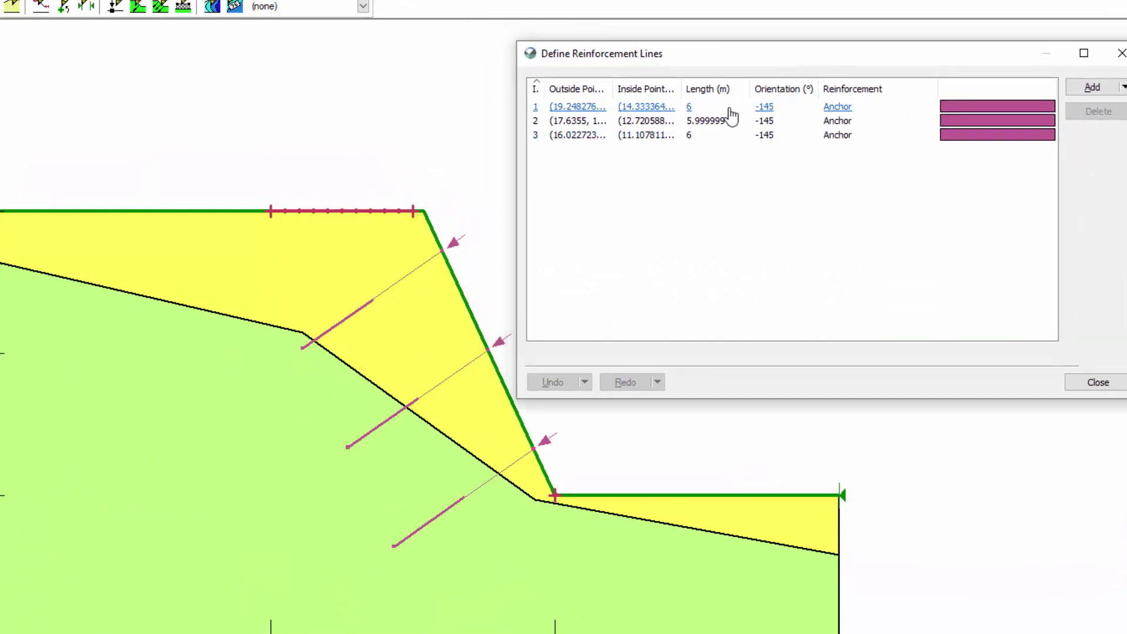
pyautogui.click(835, 105)
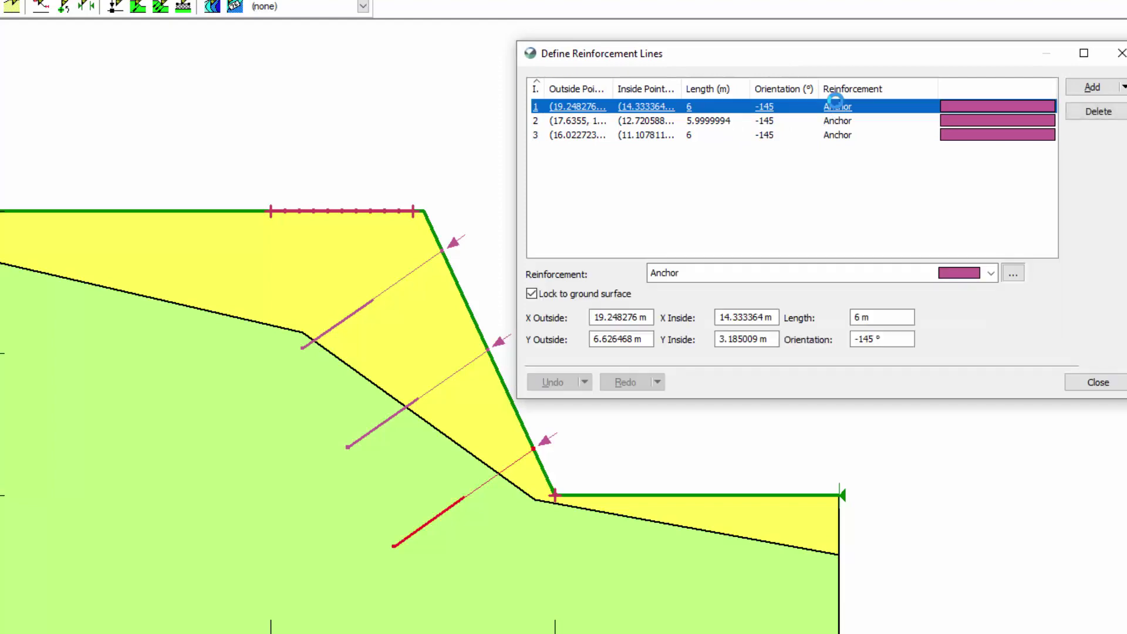
pyautogui.click(840, 136)
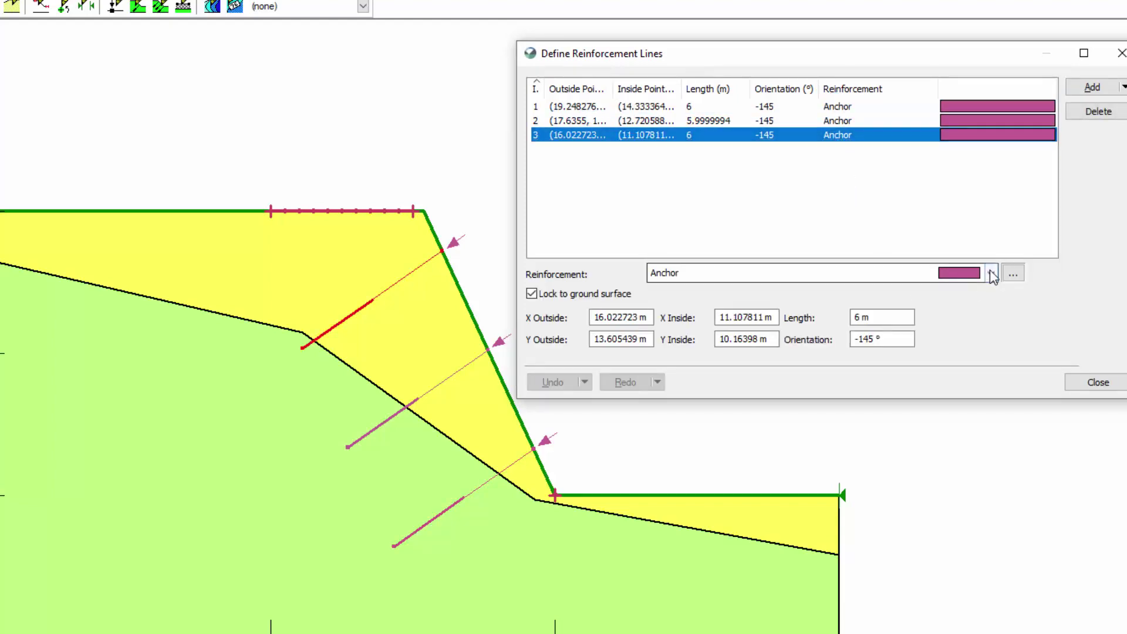